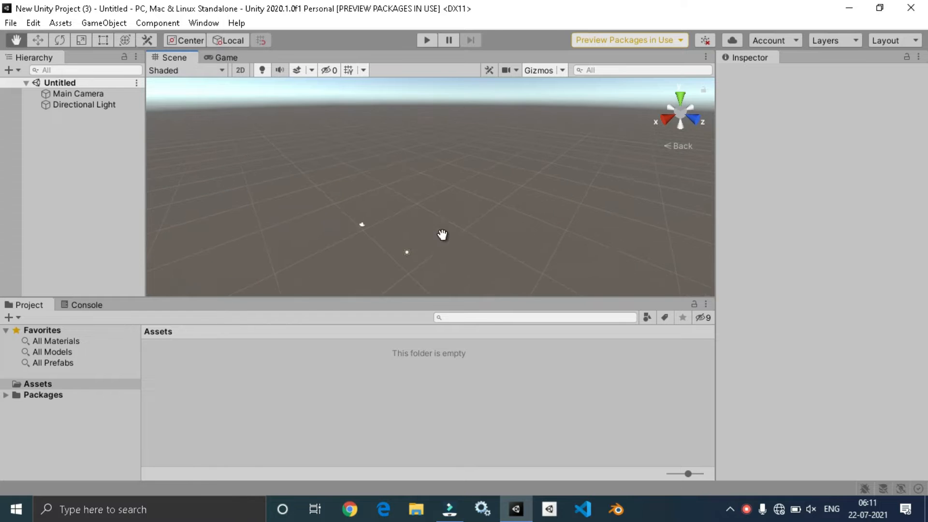
Examine the empty scene around the camera and light from the front, back, top and bottom views
left_click_drag(455, 233, 476, 204)
left_click(352, 226)
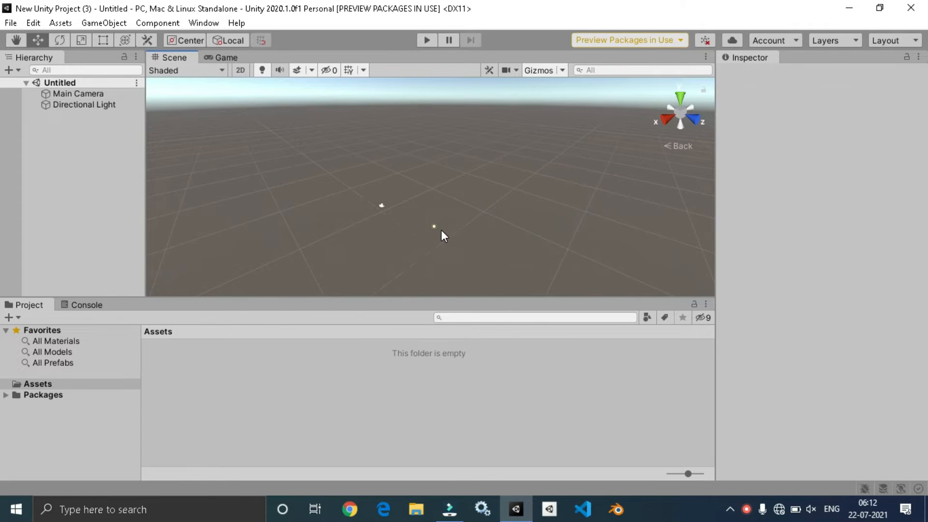
middle_click_drag(491, 224, 386, 210)
left_click(668, 121)
left_click(699, 114)
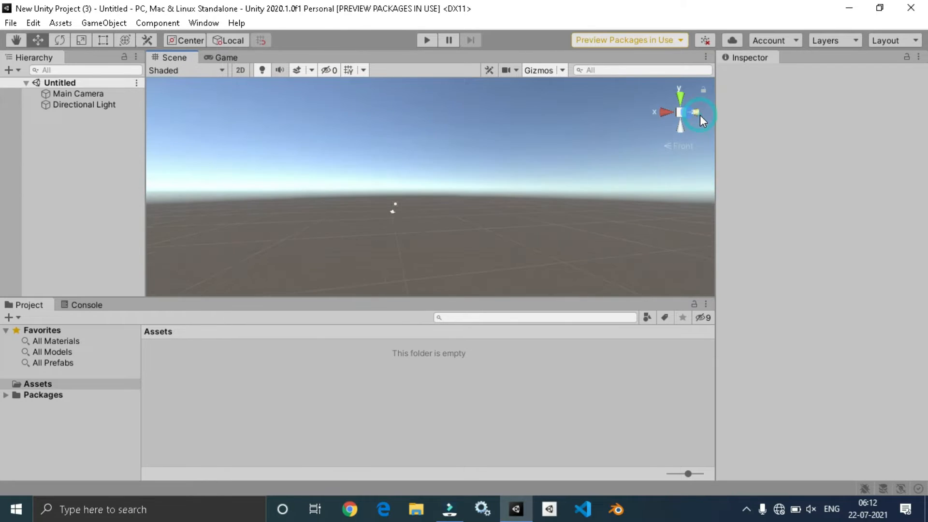
left_click(681, 100)
left_click(679, 130)
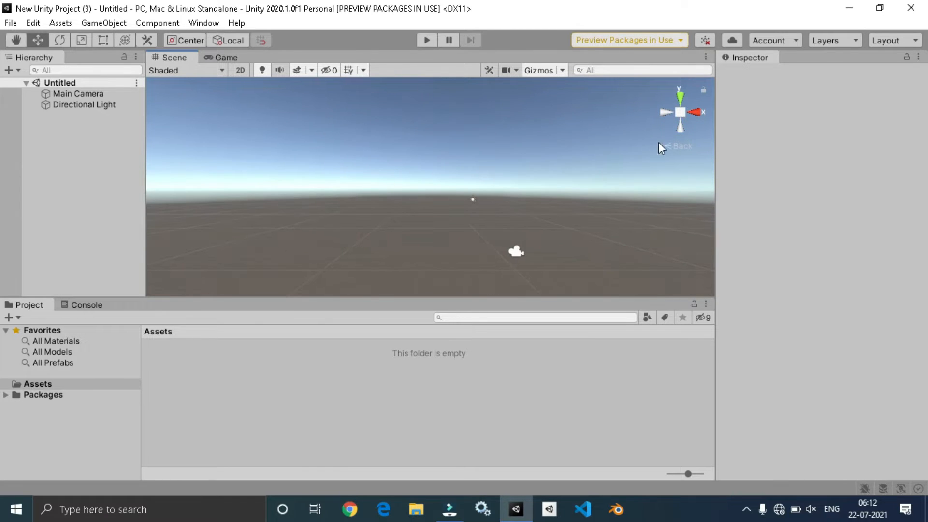
left_click(682, 111)
scroll(517, 202, "up", 3)
scroll(520, 198, "up", 6)
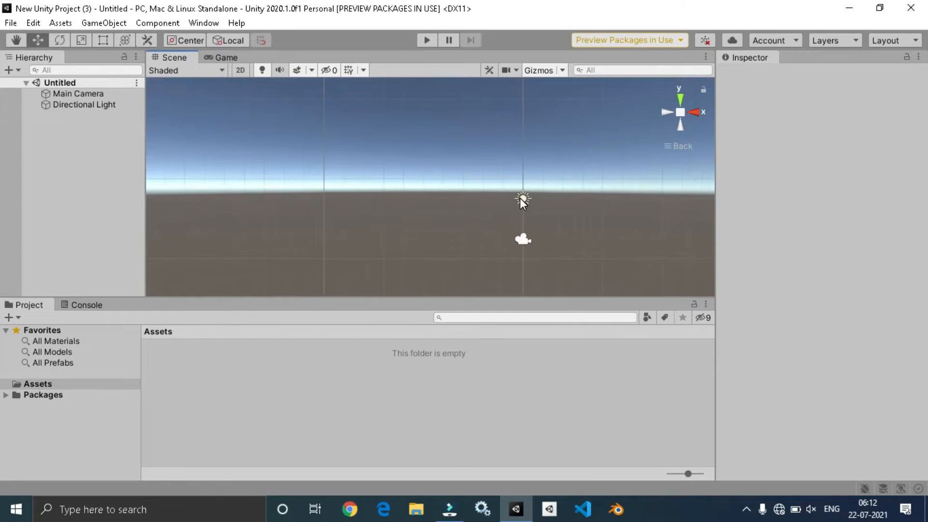
middle_click_drag(539, 226, 492, 264)
left_click(679, 127)
left_click(679, 94)
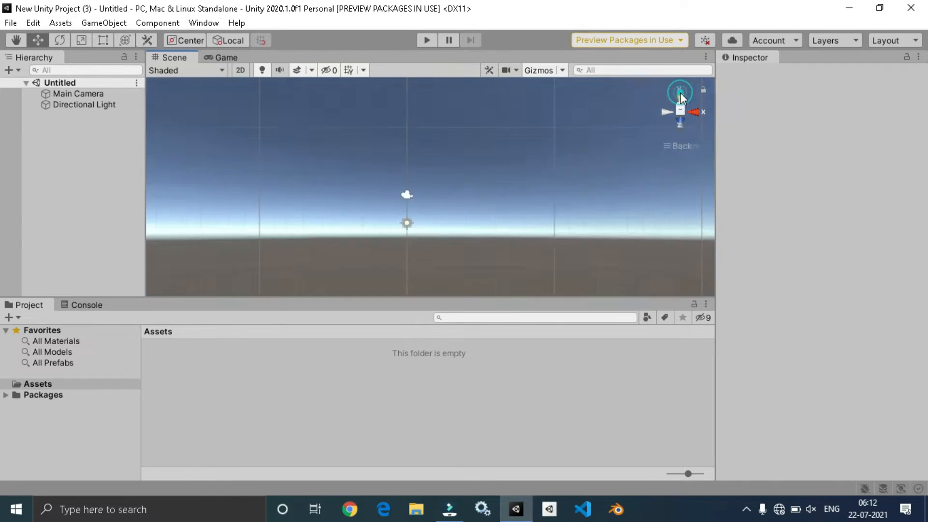
left_click(676, 114)
middle_click_drag(375, 213, 401, 174)
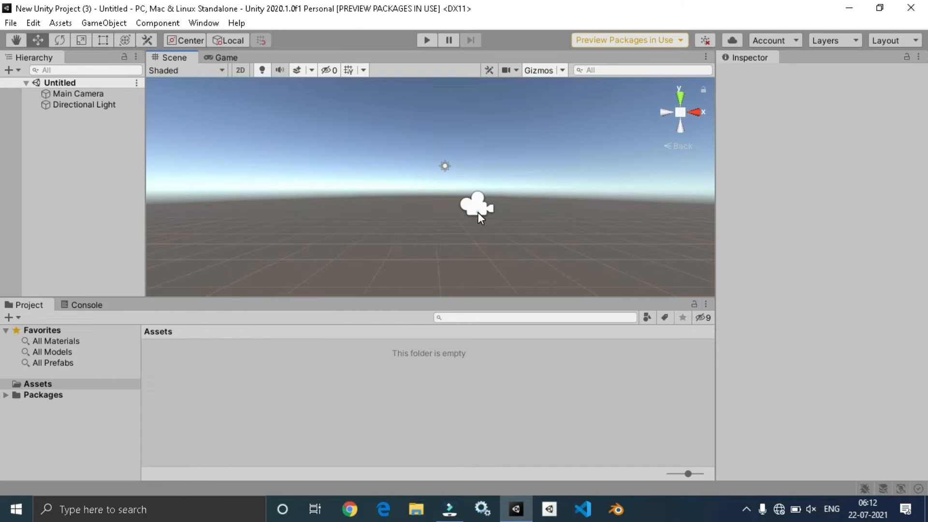
Select the Main Camera in the scene, then collapse and reopen its preview
left_click(477, 214)
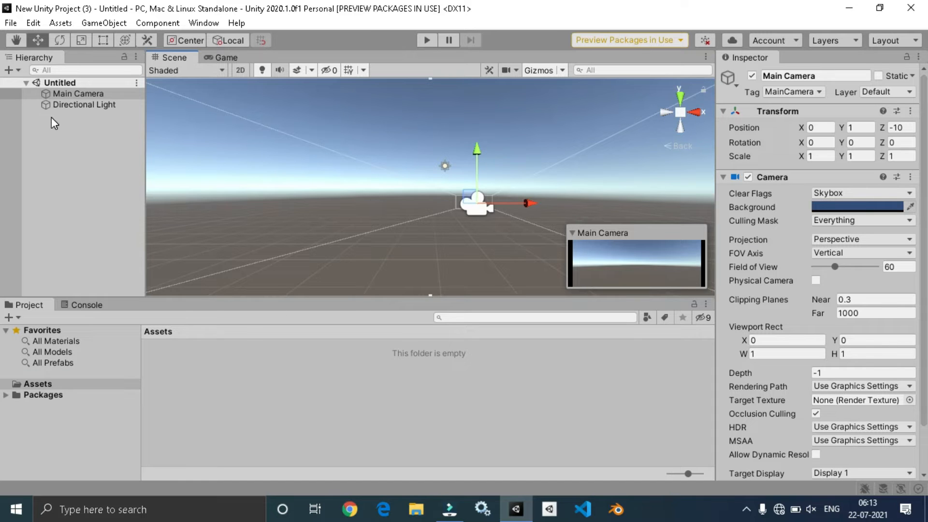
scroll(375, 198, "down", 3)
middle_click_drag(376, 198, 263, 225)
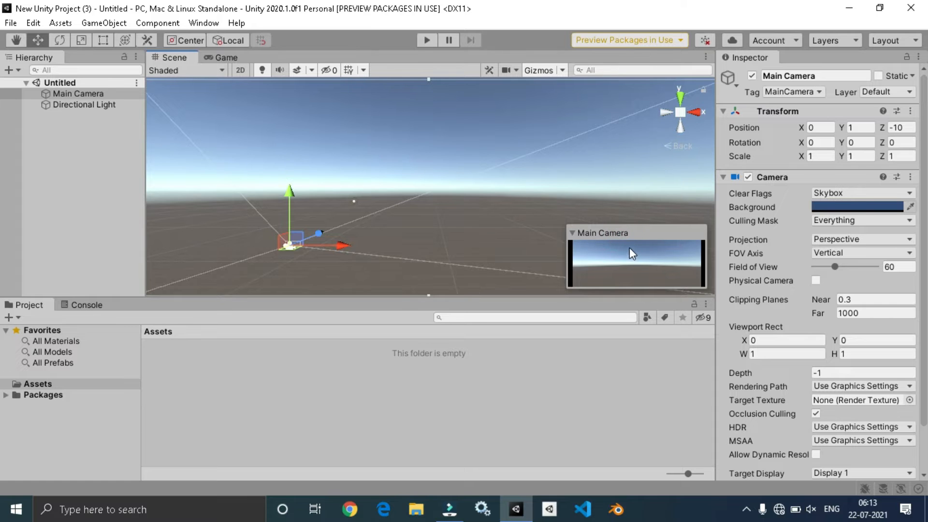
left_click(571, 232)
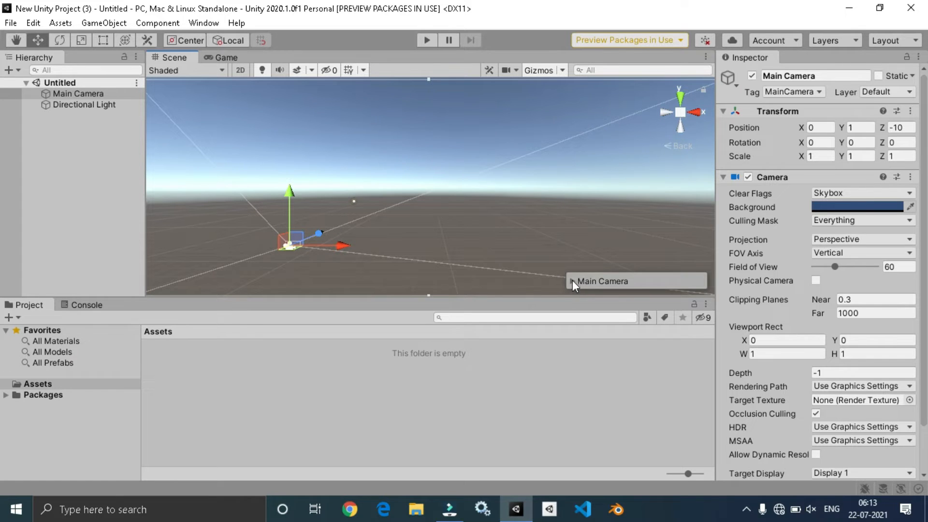
left_click(573, 281)
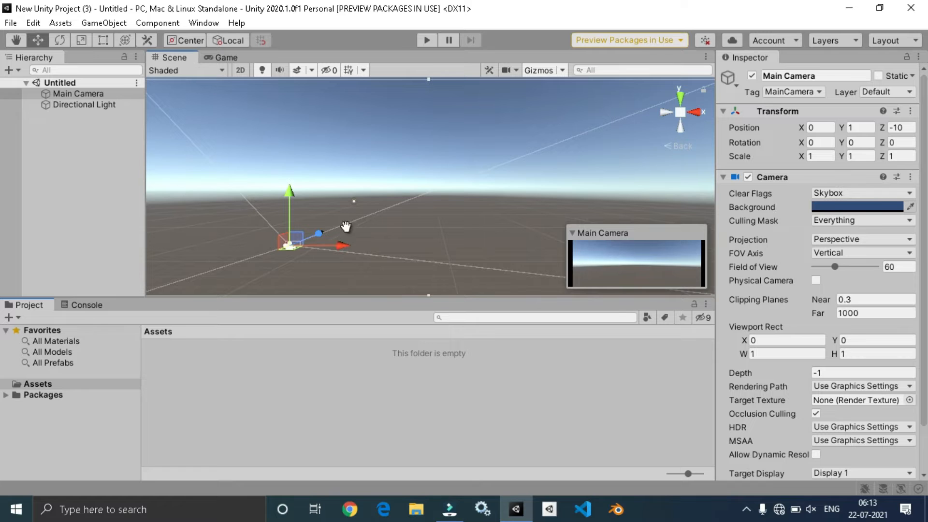
Move the Main Camera to about X -1.07 and Y 2.54
left_click_drag(341, 245, 268, 213)
middle_click_drag(396, 240, 442, 254)
left_click_drag(382, 180, 484, 209)
middle_click_drag(458, 221, 432, 213)
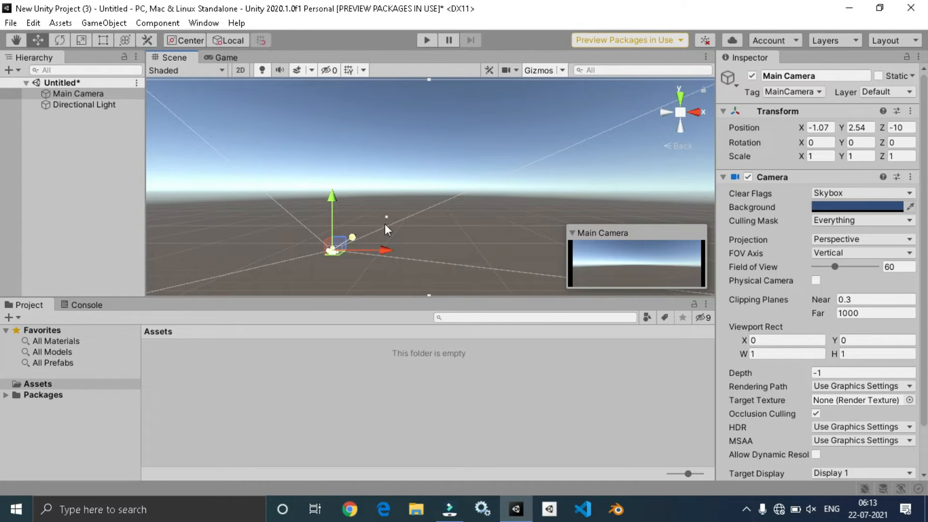
From the side view, move the Main Camera to about Y 2.3 and Z -2.5
left_click(699, 112)
left_click_drag(420, 213, 463, 211)
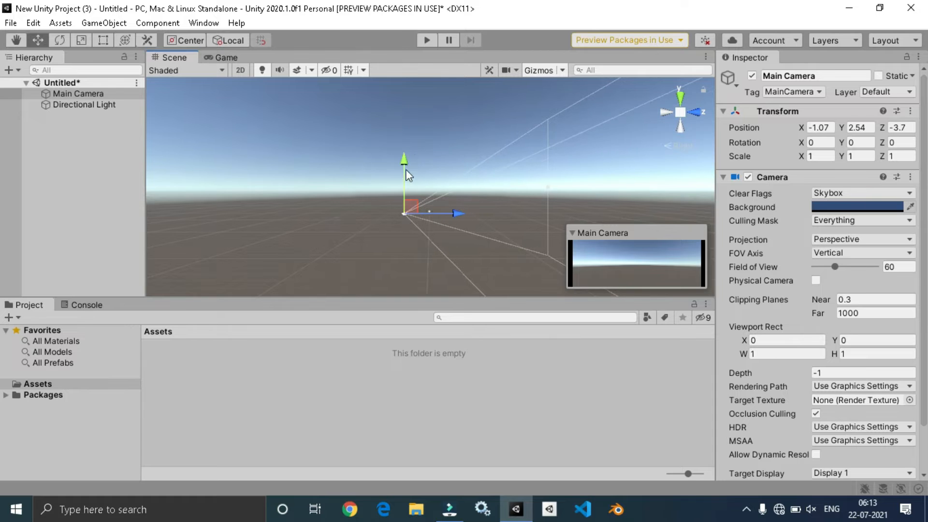
mouse_move(405, 178)
left_mouse_down()
mouse_move(406, 140)
mouse_move(401, 176)
left_mouse_up()
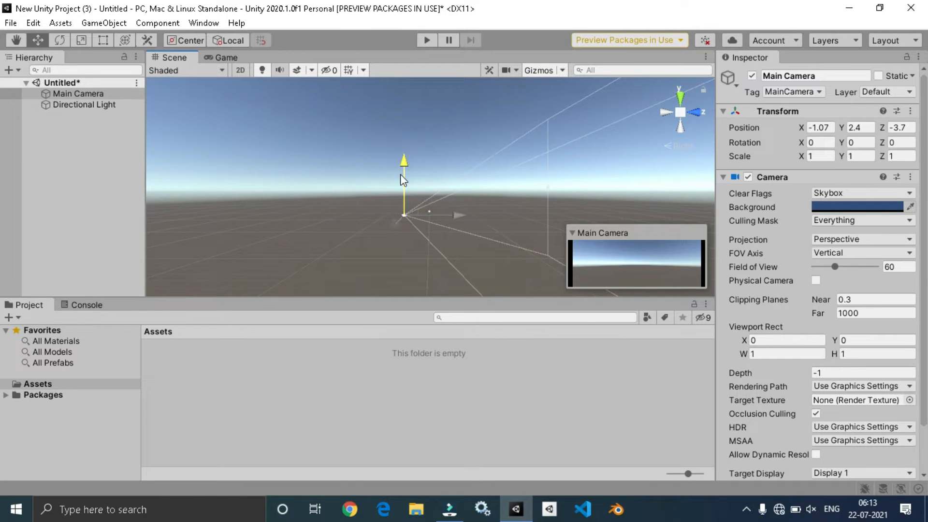
left_click_drag(454, 213, 440, 236)
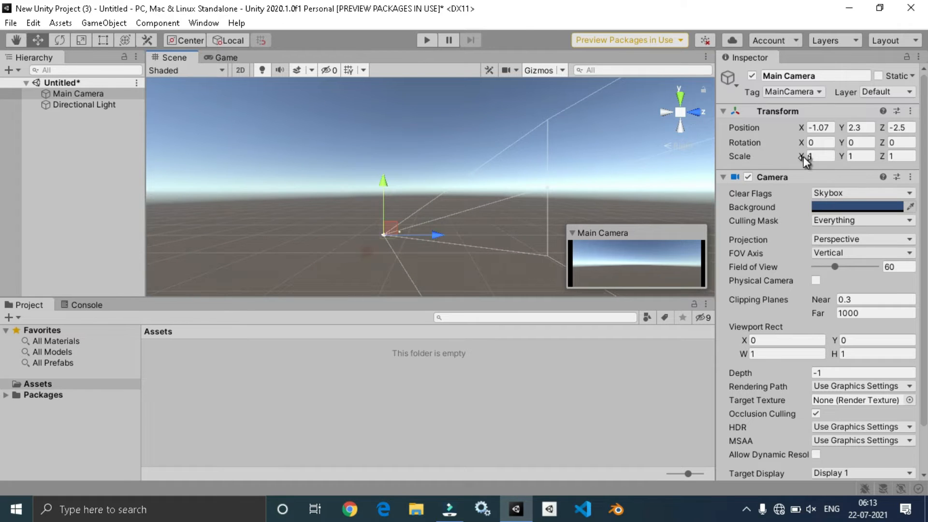
Set the Main Camera's X scale to about -3.5 and review its remaining component settings
left_click_drag(805, 161, 516, 180)
middle_click_drag(379, 210, 326, 213)
scroll(330, 216, "down", 5)
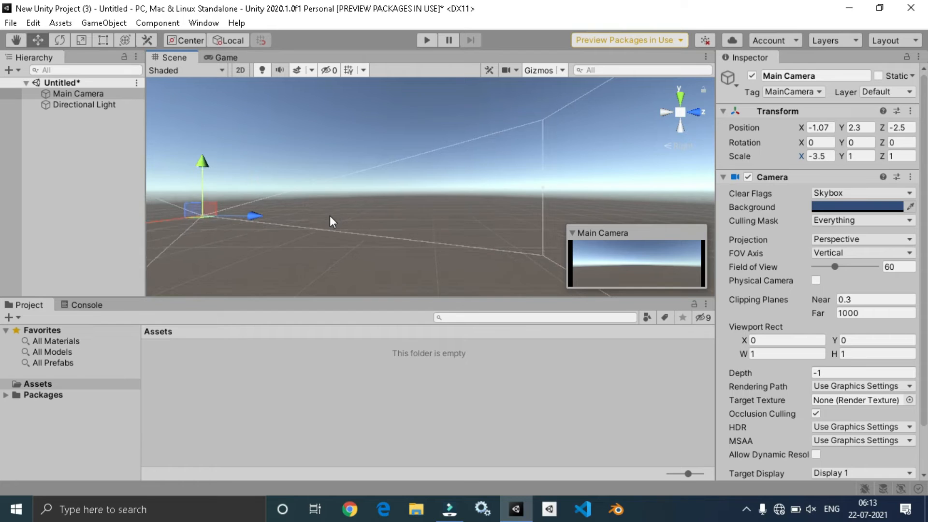
scroll(329, 216, "down", 1)
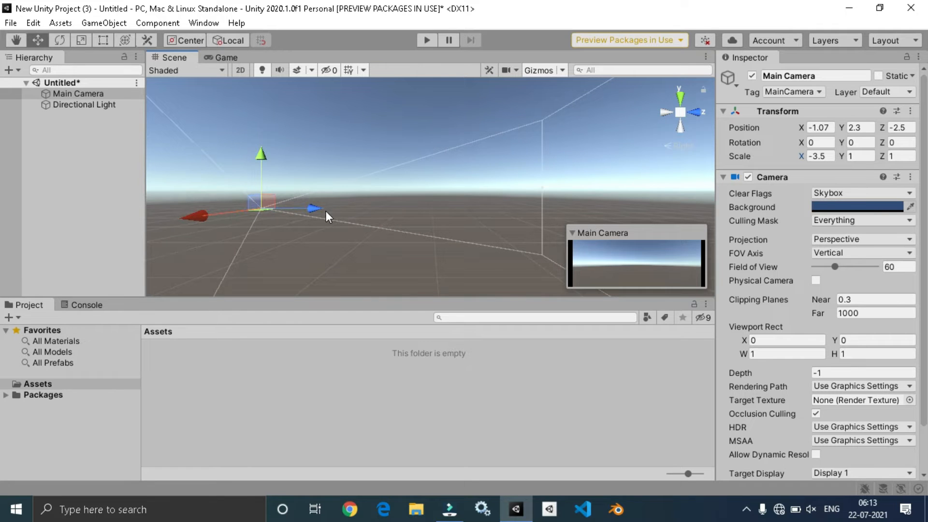
scroll(888, 244, "down", 2)
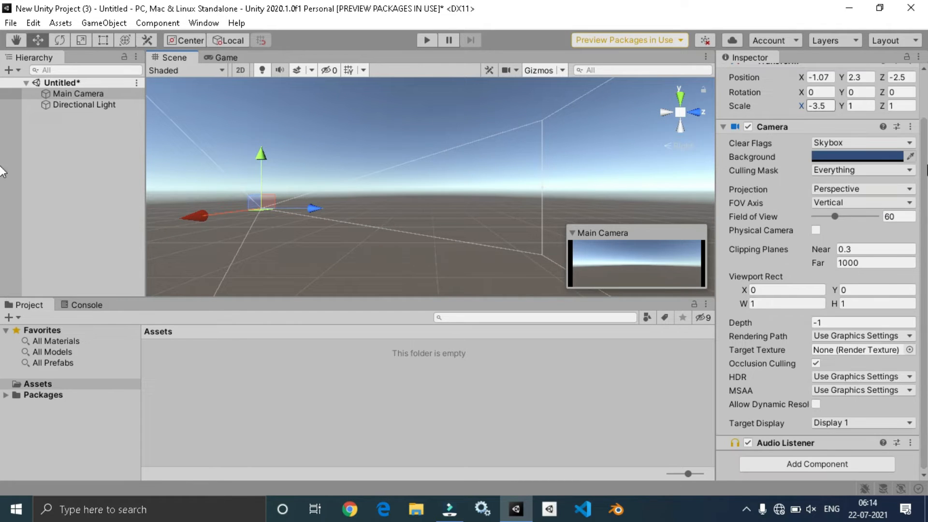
scroll(888, 199, "up", 2)
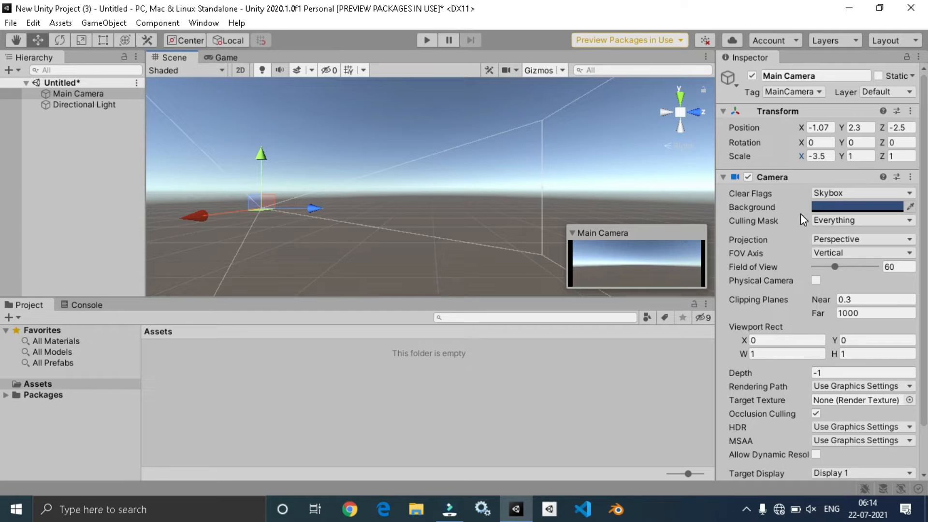
Deselect the camera and add a 3D cube to the scene
left_click(611, 192)
middle_click_drag(470, 188, 561, 165)
left_click(681, 98)
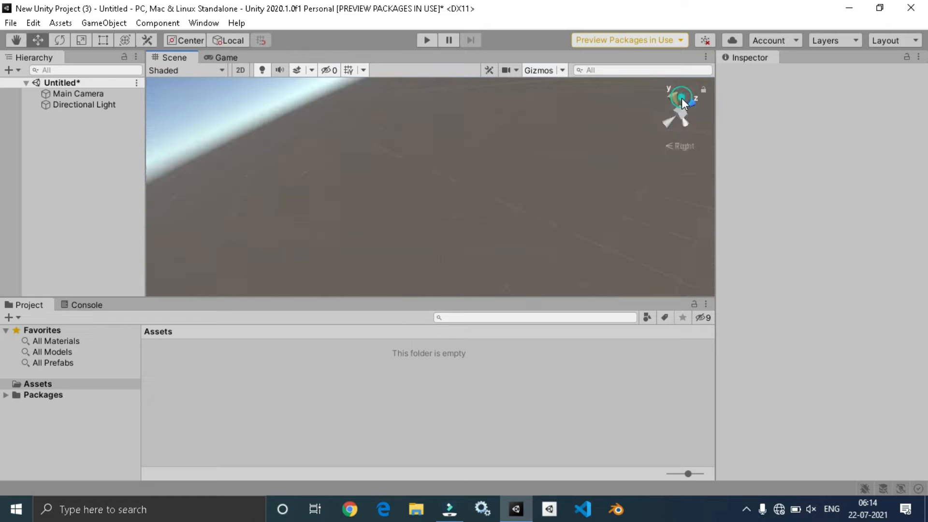
left_click(694, 114)
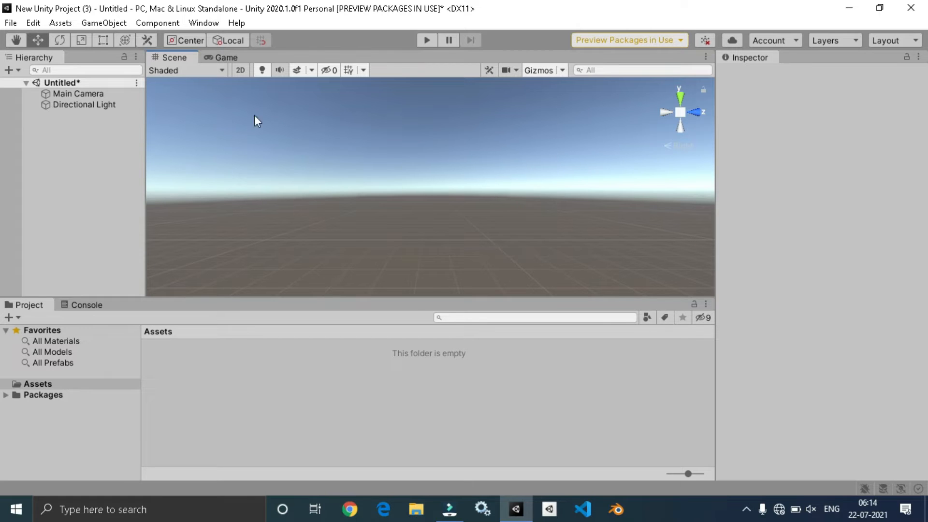
left_click(102, 22)
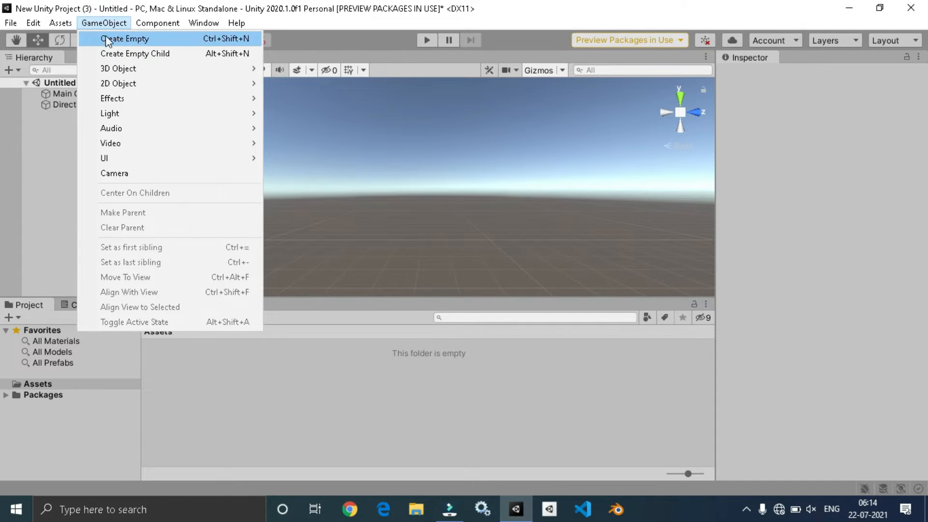
mouse_move(125, 68)
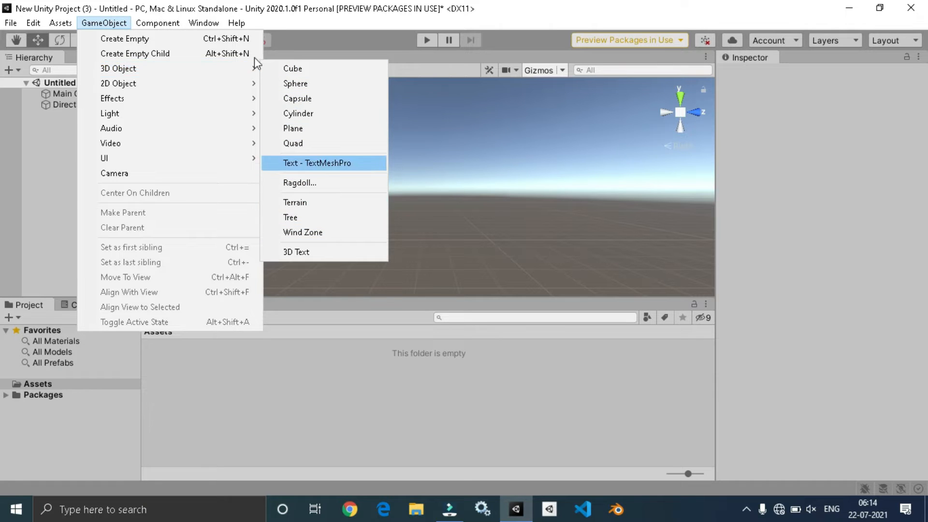
left_click(332, 71)
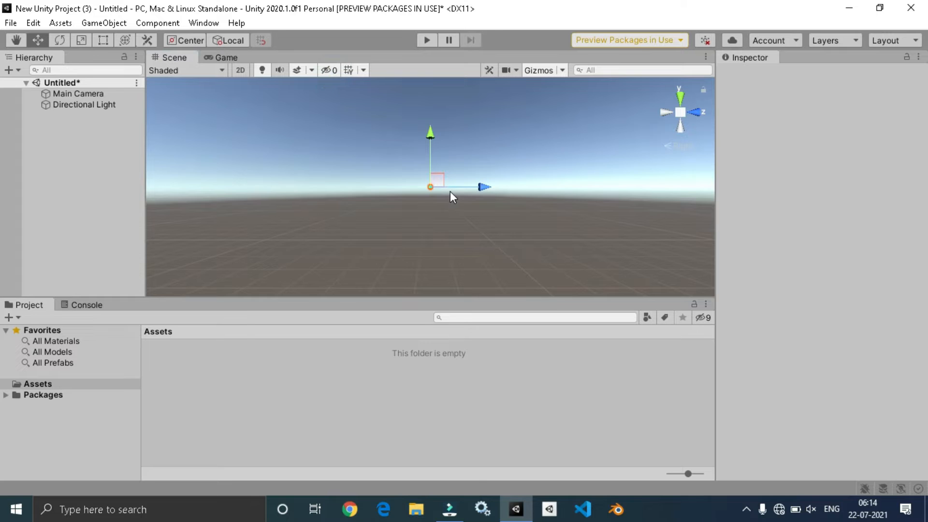
Move the cube down and closer to the viewer, to about X 24.55, Y 13.7, Z -26.44
left_click_drag(429, 140, 443, 211)
middle_click_drag(429, 238, 498, 262)
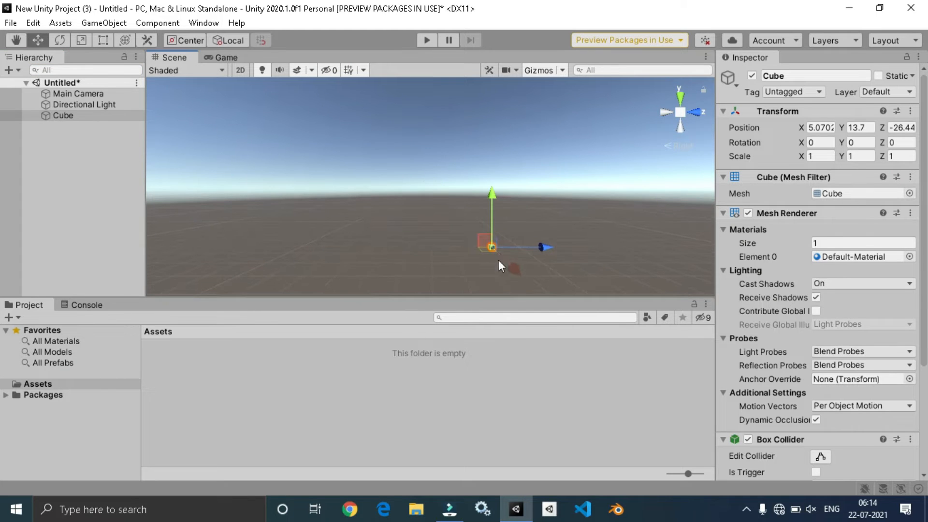
left_click_drag(512, 272, 536, 295)
middle_click_drag(450, 221, 451, 200)
scroll(390, 234, "up", 3)
scroll(440, 205, "up", 3)
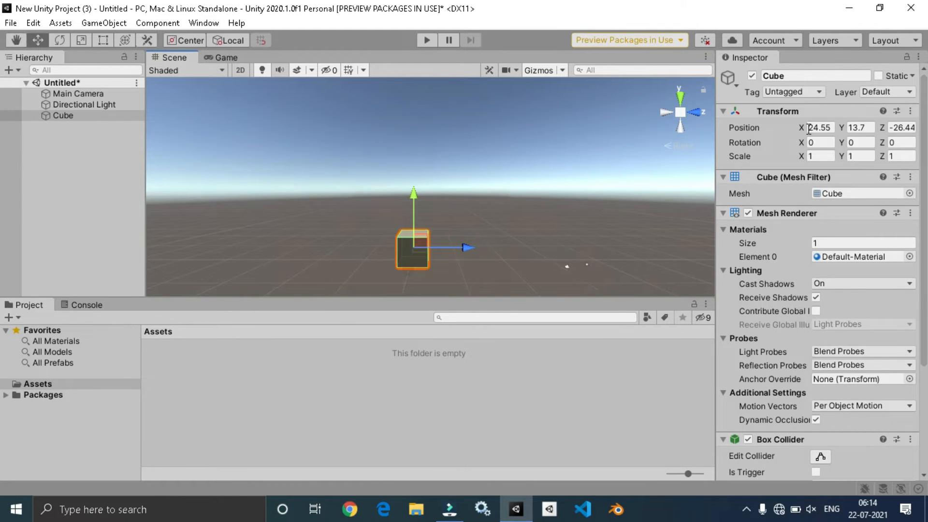
Scale the cube to about X 4.07, Y 3.22 and Z 3.62
left_click_drag(801, 156, 27, 165)
left_click(843, 155)
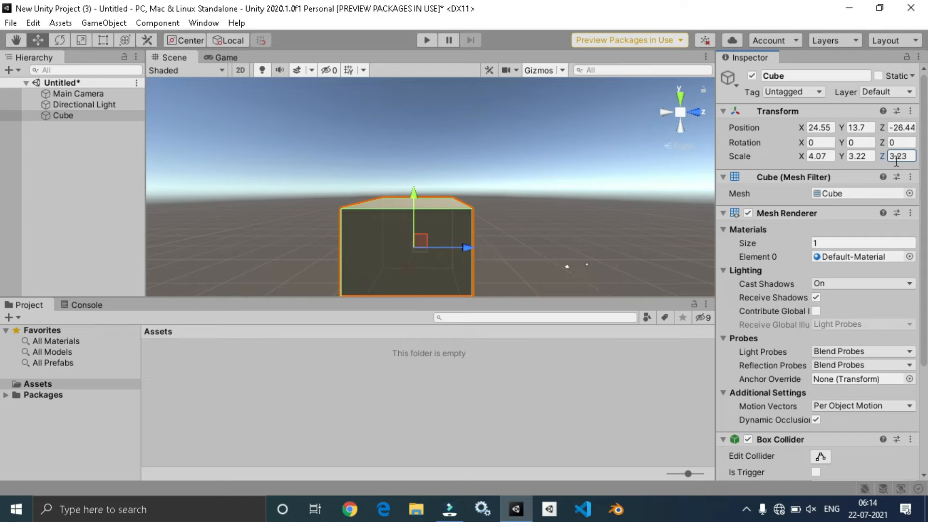
mouse_move(890, 160)
left_mouse_down()
mouse_move(921, 162)
mouse_move(908, 160)
left_mouse_up()
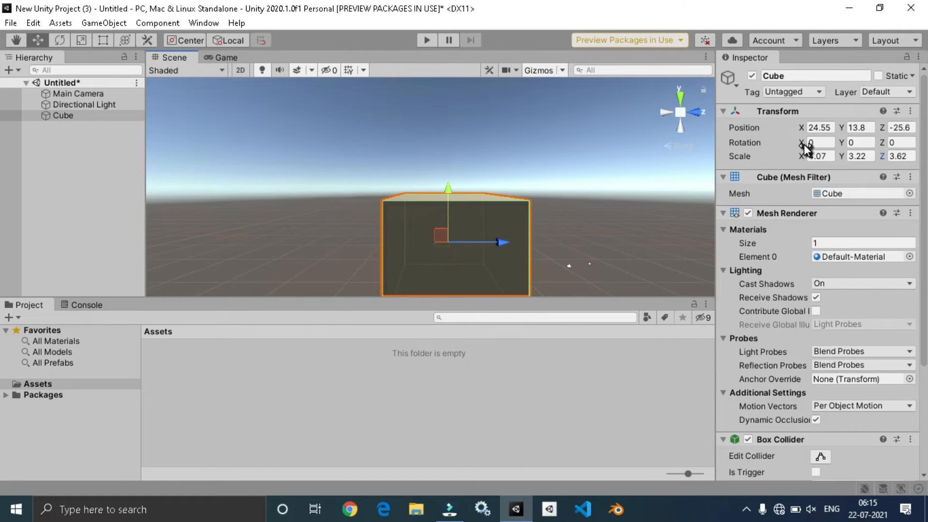
Try rotating the cube about X to about -125.6 degrees, then reset its X rotation to 0
left_click_drag(813, 145, 661, 140)
left_click_drag(792, 142, 457, 172)
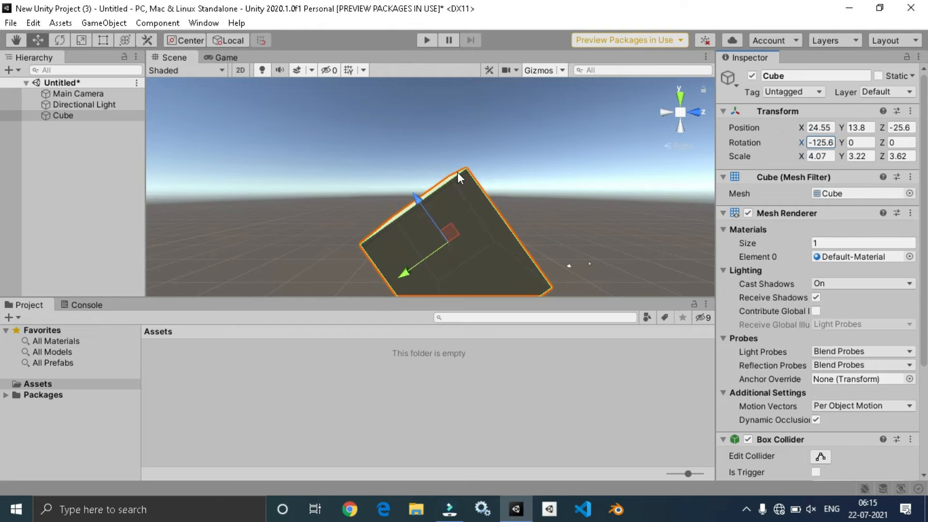
left_click(804, 141)
left_click(823, 141)
type("0")
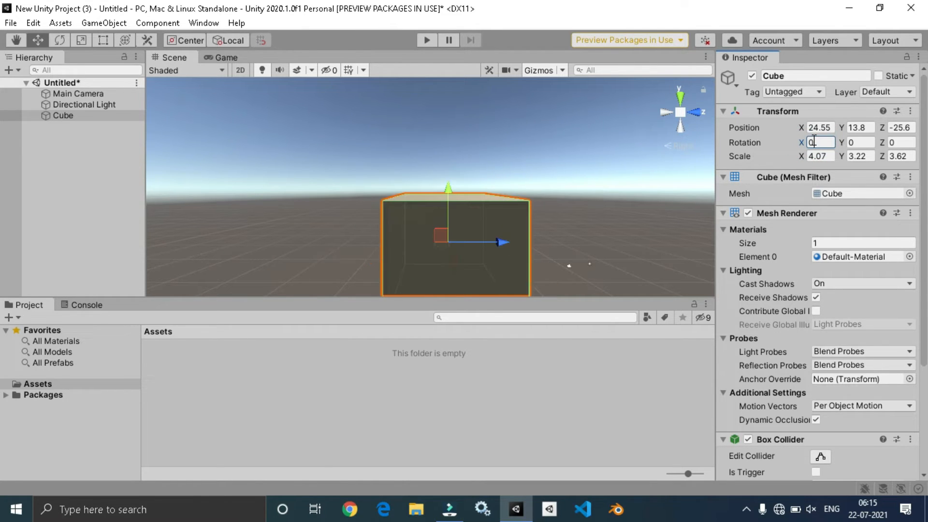
Reposition the cube to about X 25.13, Y 13.8, Z -24.44
middle_click_drag(620, 216, 546, 217)
mouse_move(503, 211)
left_mouse_down()
mouse_move(537, 213)
mouse_move(509, 228)
mouse_move(517, 236)
mouse_move(506, 211)
left_mouse_up()
middle_click_drag(609, 232, 609, 231)
scroll(609, 231, "down", 1)
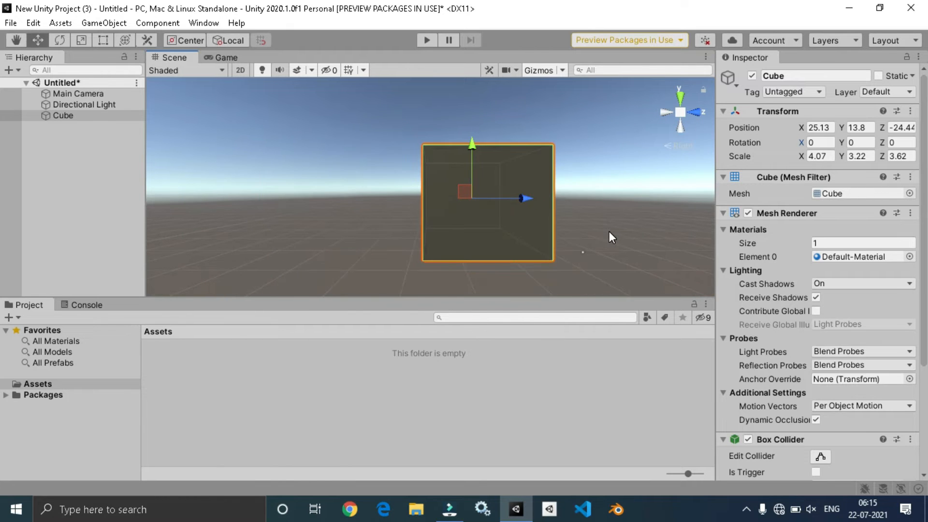
Move the Directional Light to about X -11.9, Y 15.9, Z 10.9 and set its X rotation to about 154.7
left_click(584, 253)
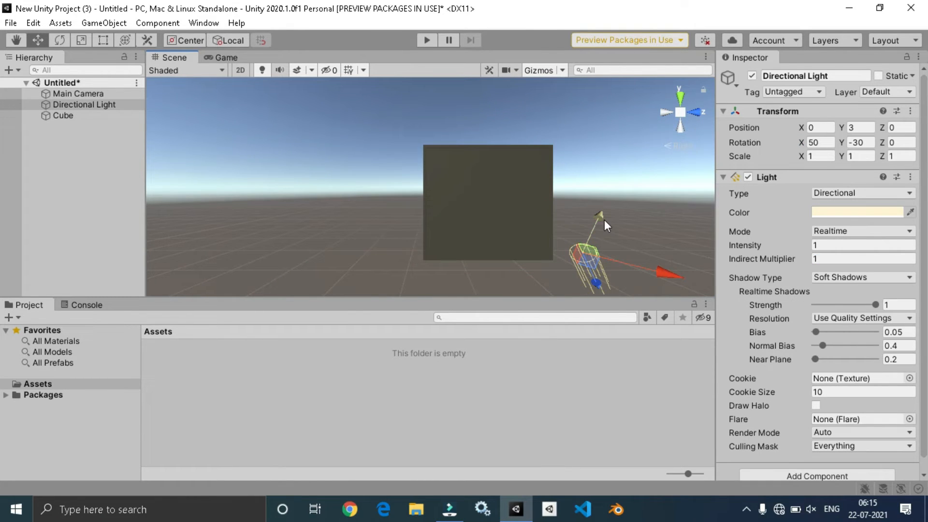
left_click_drag(599, 219, 673, 179)
left_click_drag(805, 144, 91, 189)
middle_click_drag(489, 240, 402, 250)
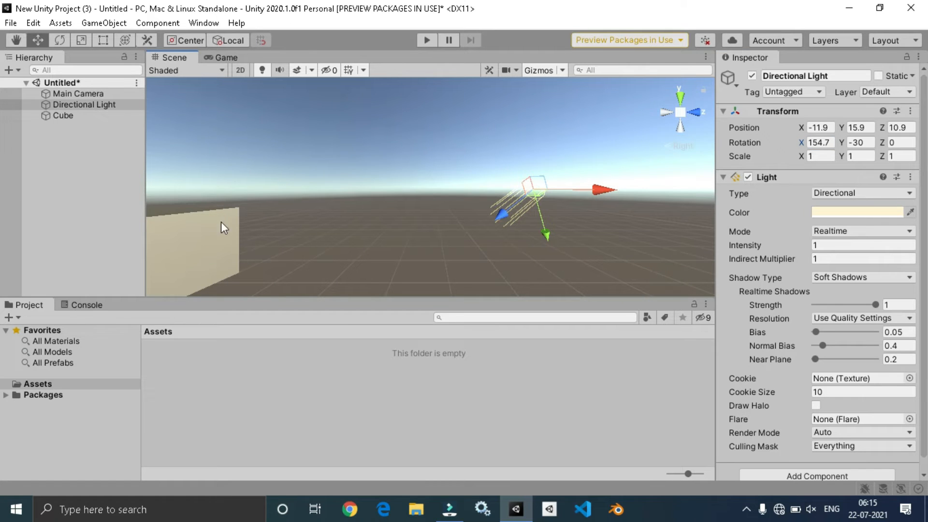
middle_click_drag(312, 220, 330, 220)
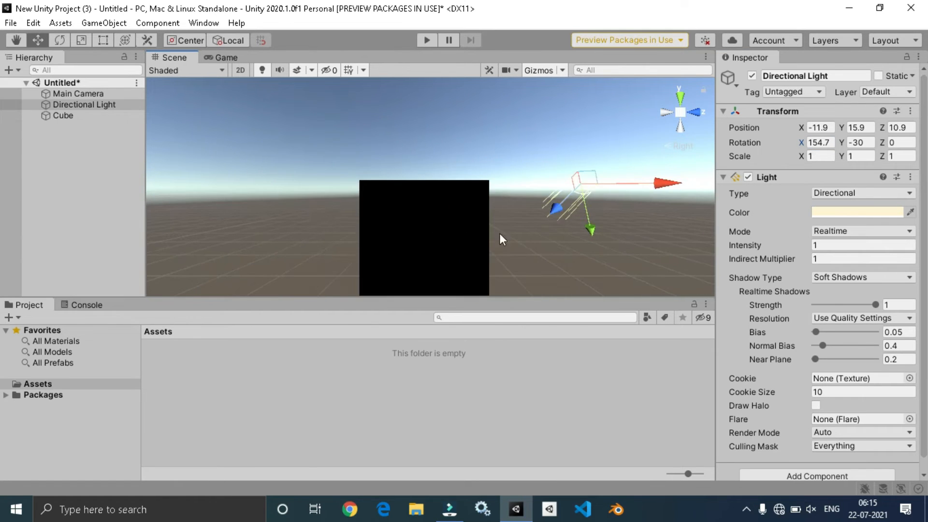
Move the Directional Light to about X 99, Y -4.3, Z 25.6 and set its X rotation to about 86.8
scroll(500, 233, "down", 3)
left_click(669, 112)
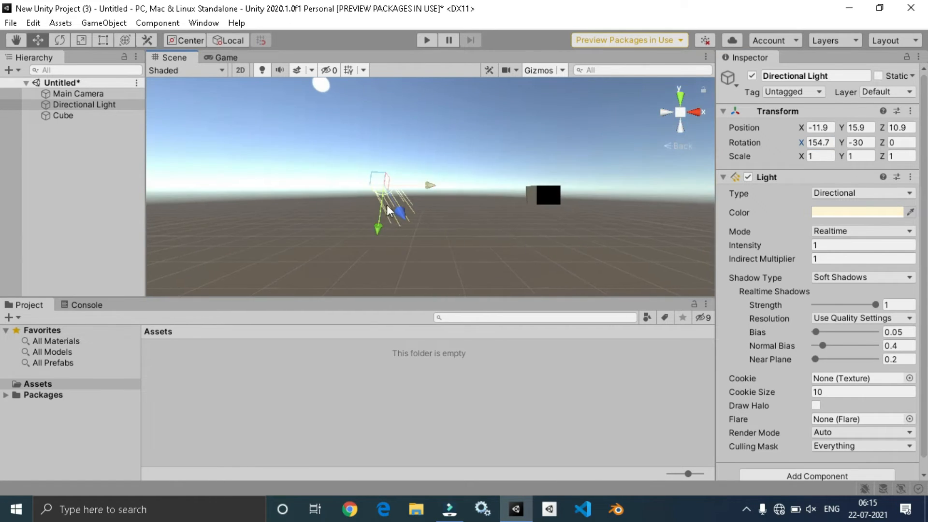
left_click_drag(415, 186, 617, 191)
left_click(698, 111)
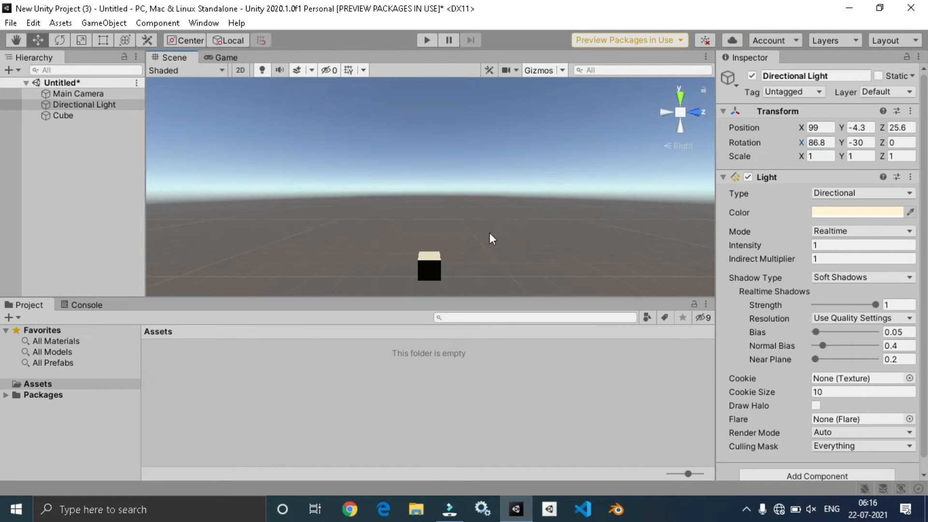
Set the Directional Light's X rotation to 45 and view the scene from the back and side
left_click(668, 112)
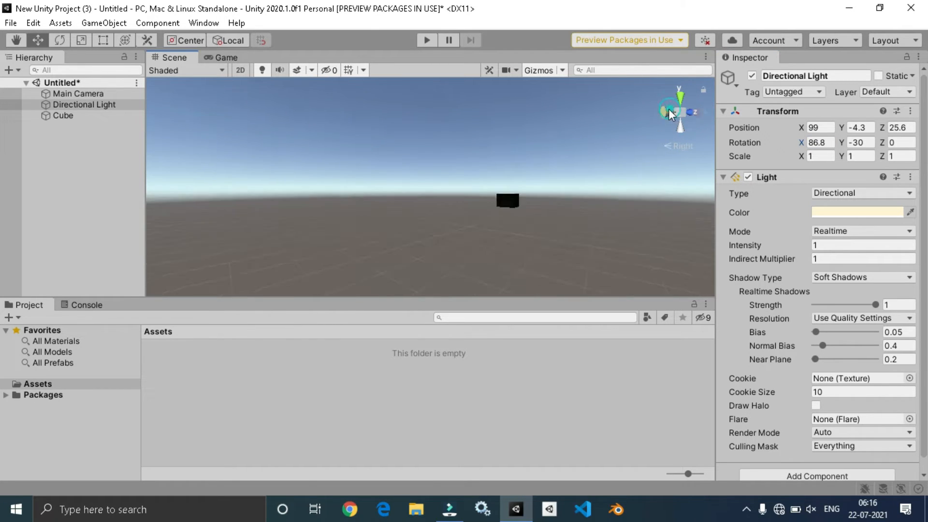
left_click_drag(801, 140, 720, 134)
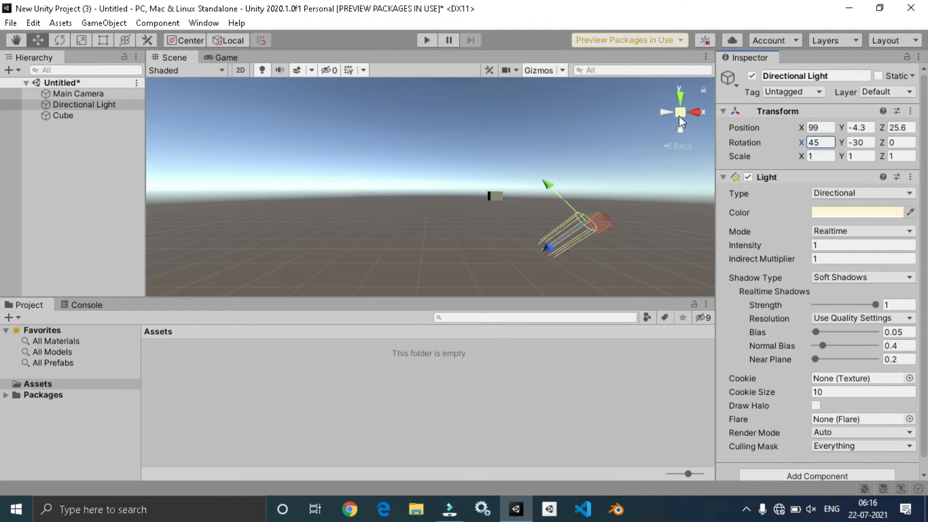
left_click(694, 113)
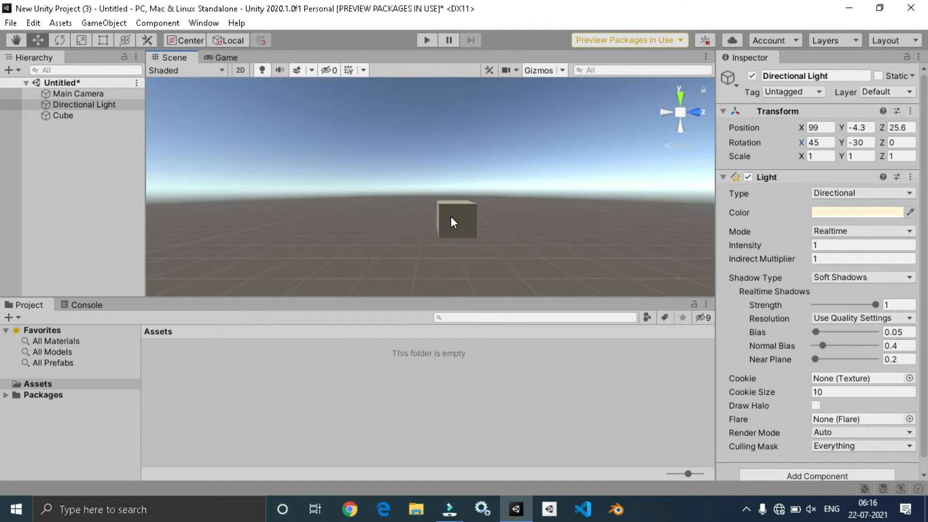
Delete the cube from the scene
scroll(450, 216, "up", 3)
middle_click_drag(451, 216, 437, 179)
middle_click_drag(449, 215, 519, 267)
left_click(518, 266)
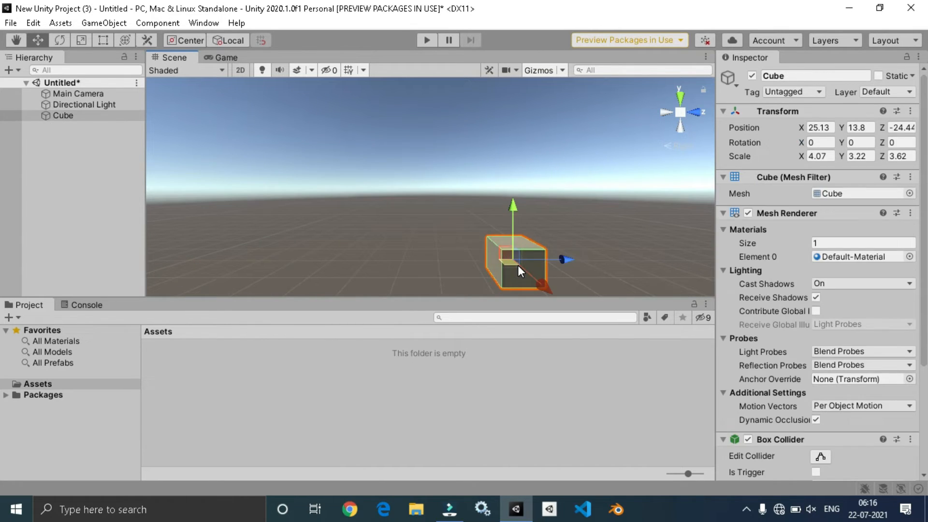
key("Delete")
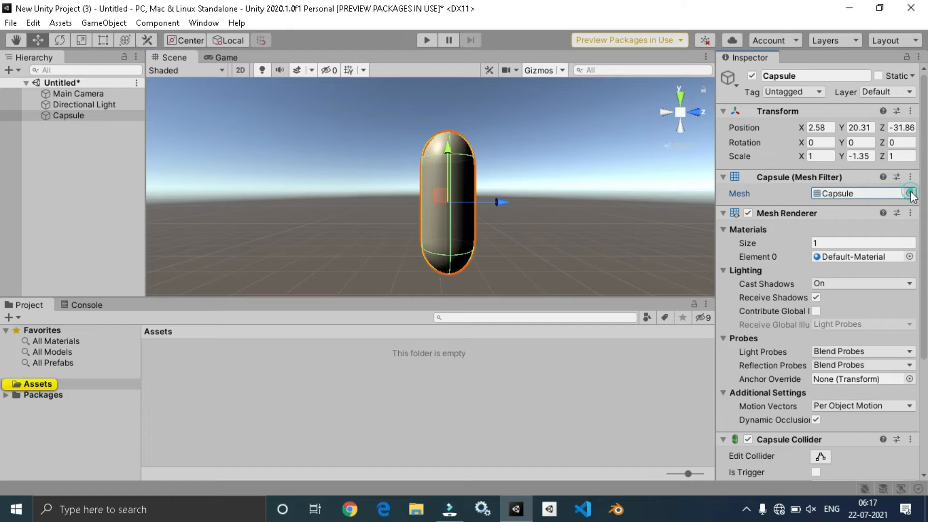
Change the Capsule object's mesh to Sphere and move the object to about Y 20.26
left_click(909, 193)
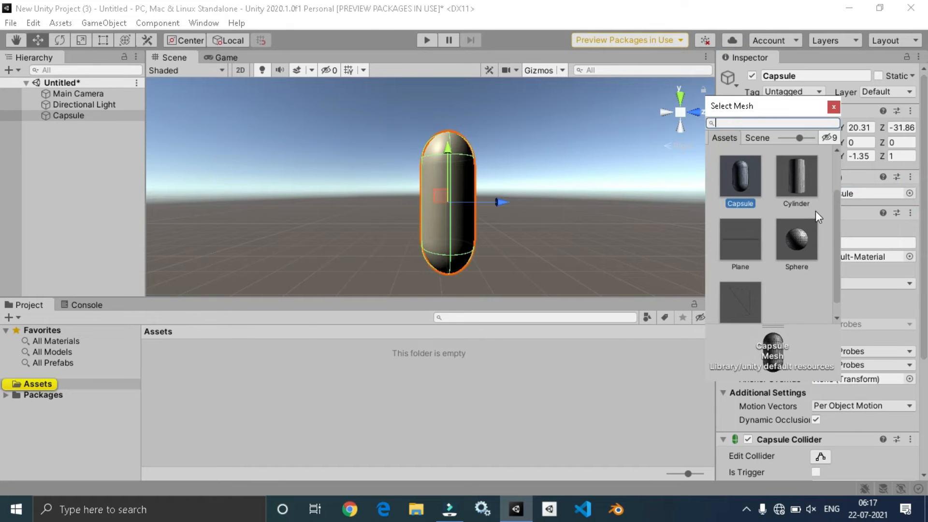
scroll(815, 212, "down", 1)
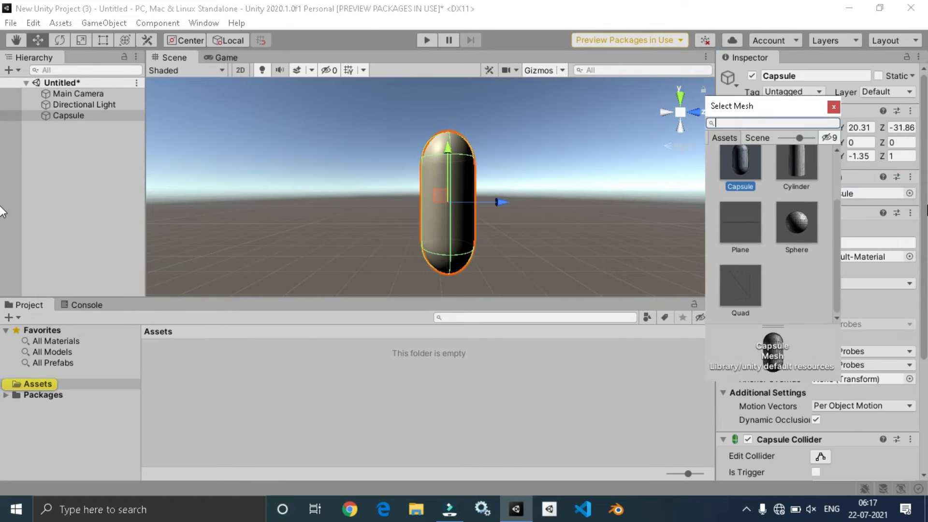
double_click(784, 225)
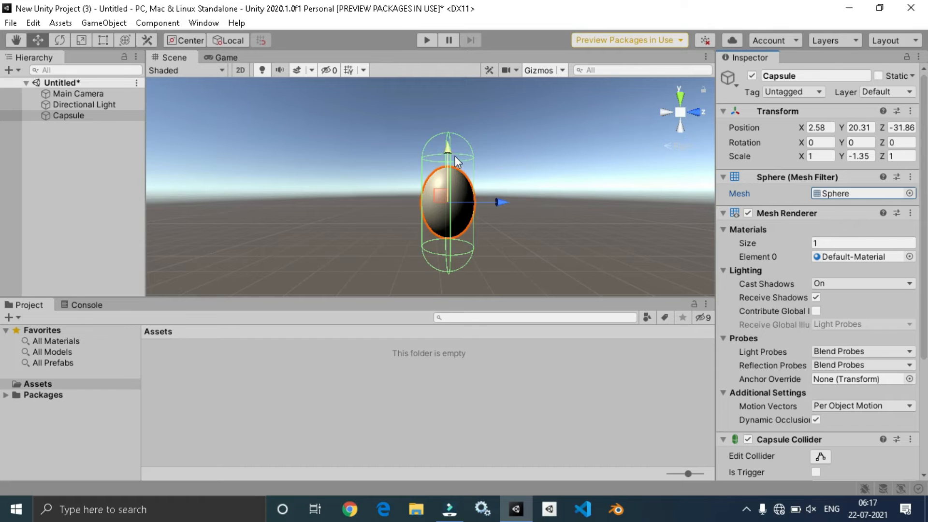
left_click_drag(446, 178, 443, 157)
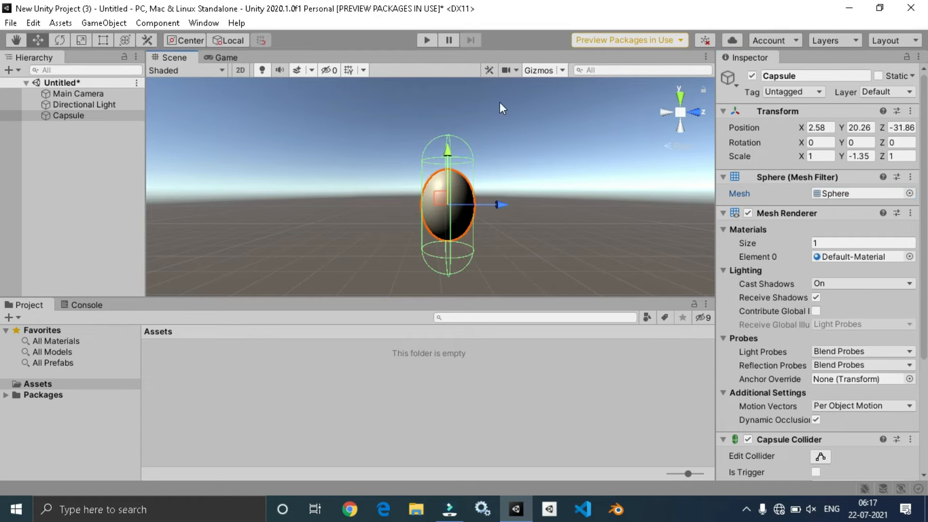
Try the Default-Skybox and Sprites-Mask materials on the Capsule object's mesh renderer
left_click(869, 243)
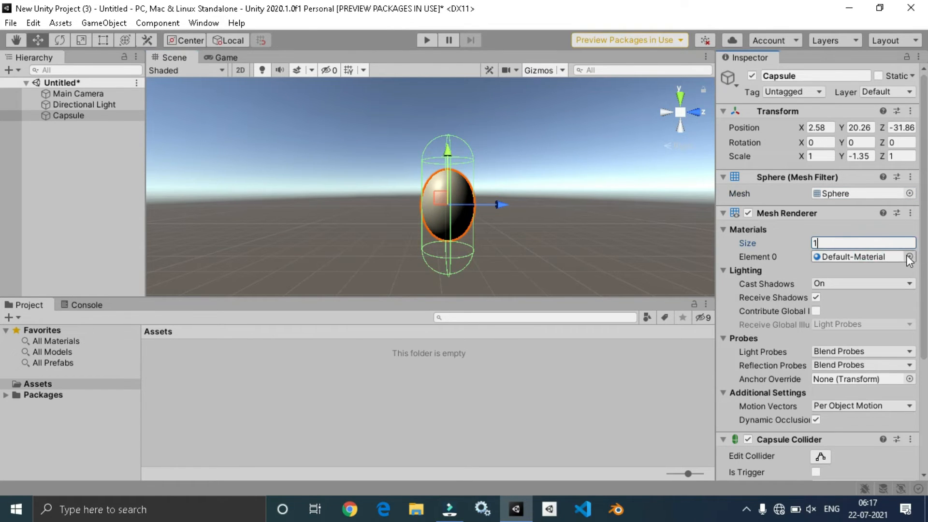
left_click(909, 257)
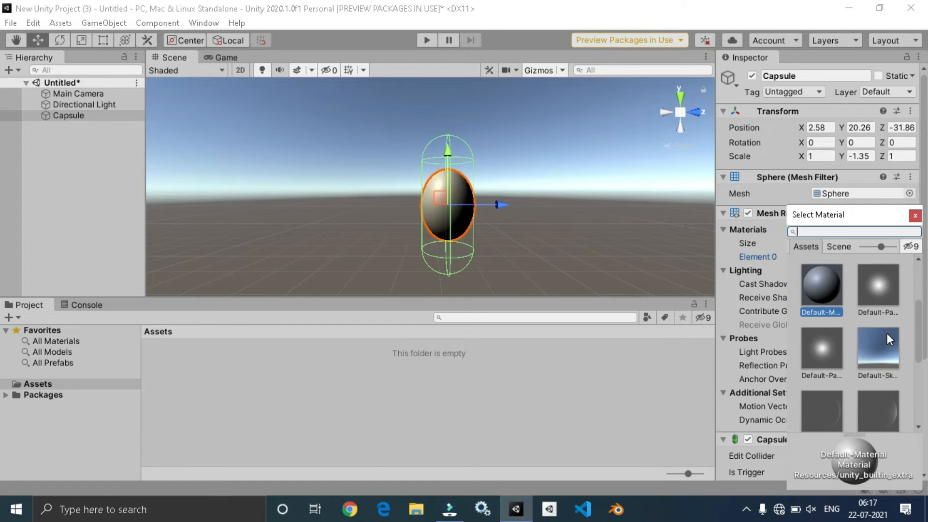
double_click(888, 339)
mouse_move(518, 201)
middle_mouse_down()
mouse_move(447, 259)
mouse_move(439, 216)
mouse_move(710, 193)
mouse_move(524, 213)
middle_mouse_up()
left_click(910, 257)
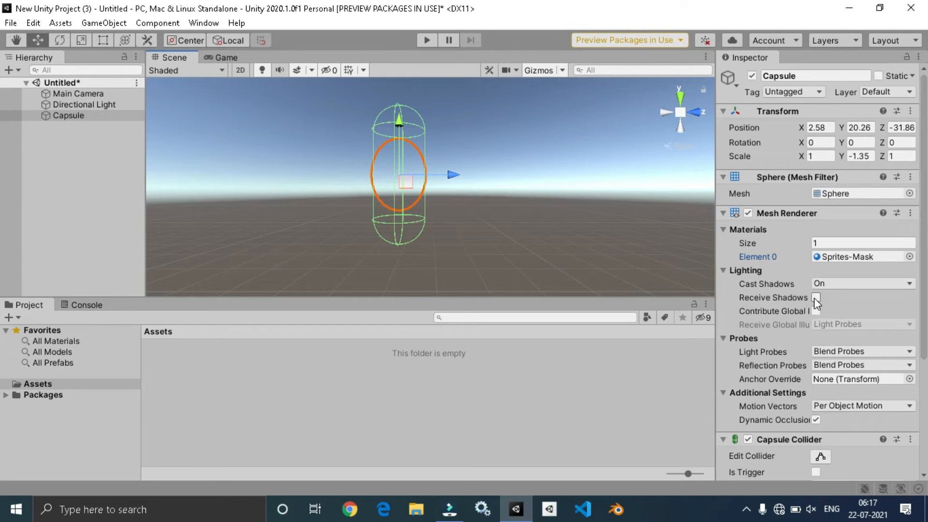
Enable Receive Shadows and Contribute Global Illumination on the Capsule object, and set its material to Default-Terrain-Standard
left_click(815, 299)
left_click(816, 312)
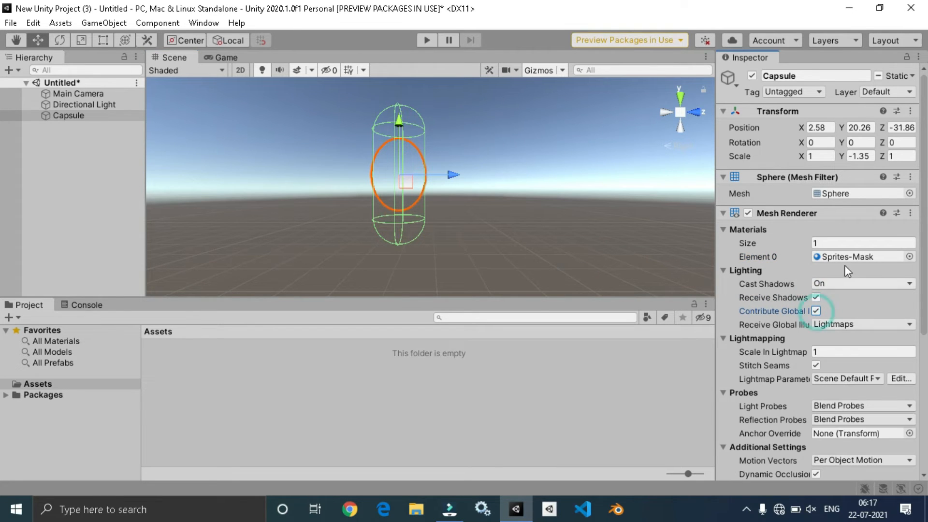
left_click(909, 257)
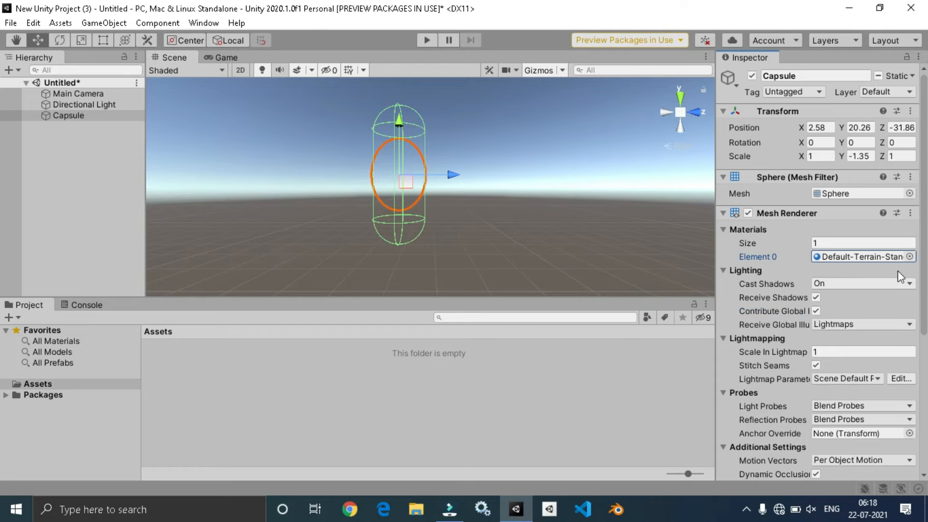
Try Camera Motion Only for the Capsule object's Motion Vectors, then restore Per Object Motion
scroll(855, 357, "down", 5)
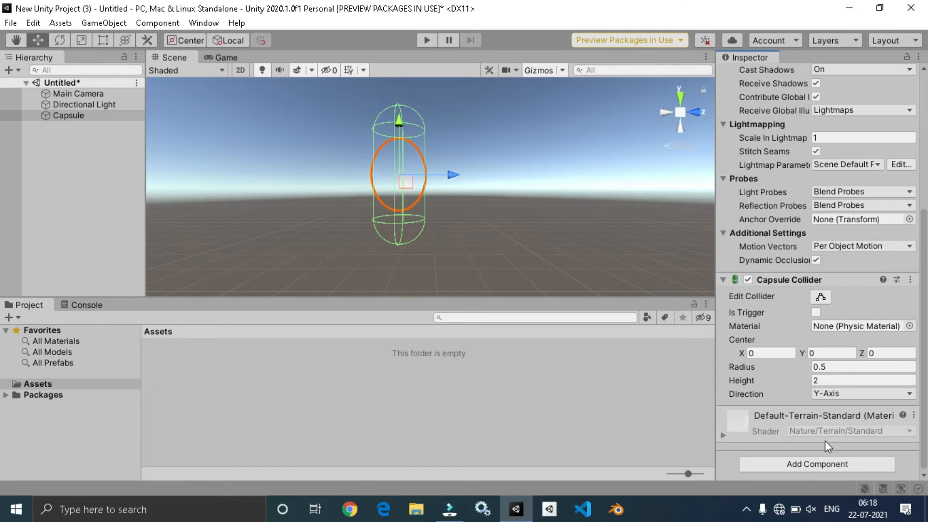
left_click(849, 244)
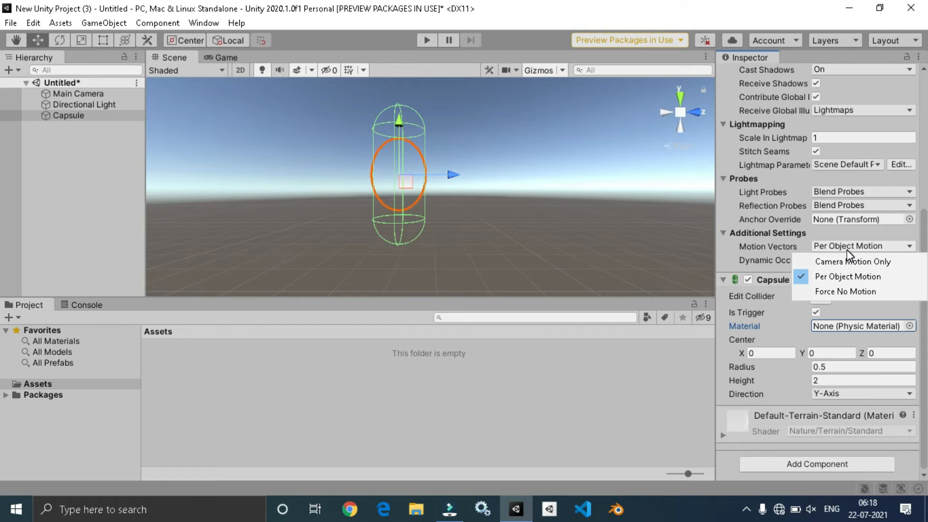
left_click(849, 261)
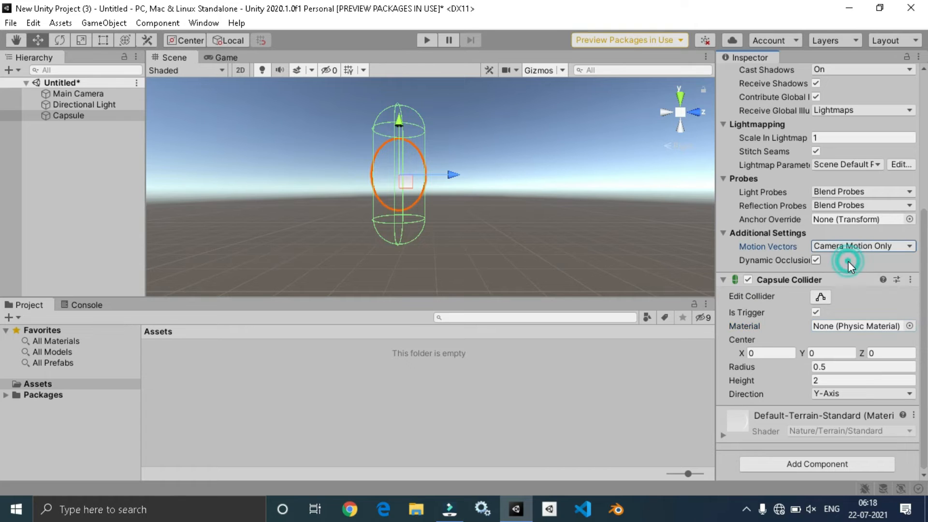
left_click(868, 246)
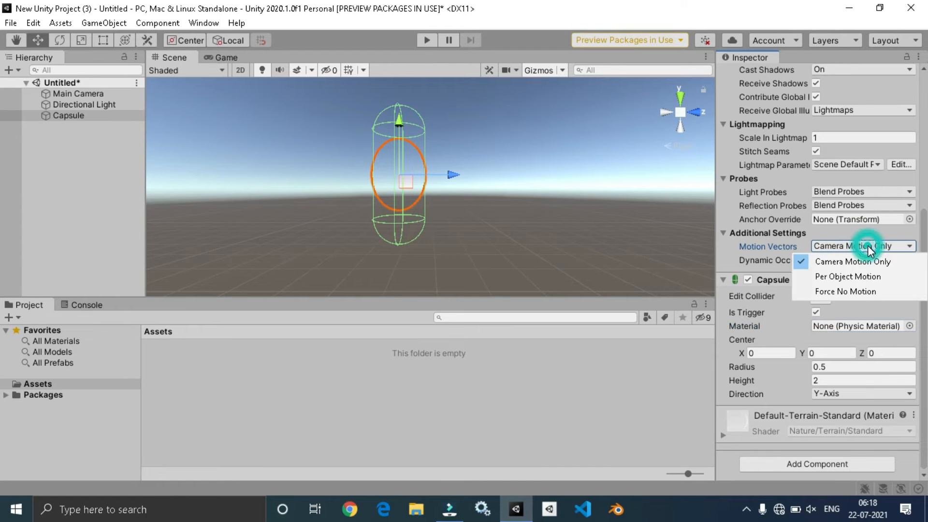
left_click(869, 278)
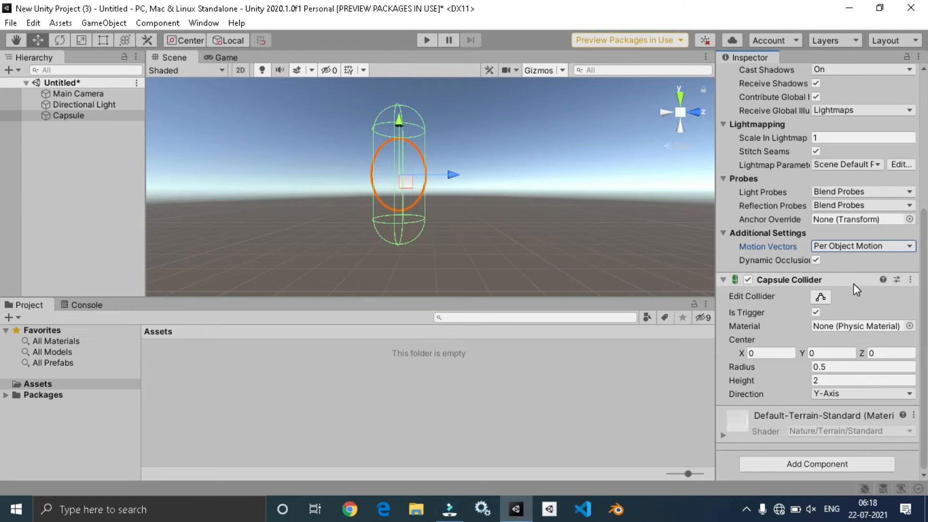
Add a Lens Flare effect component to the Capsule object and test the scene in play mode
left_click(817, 465)
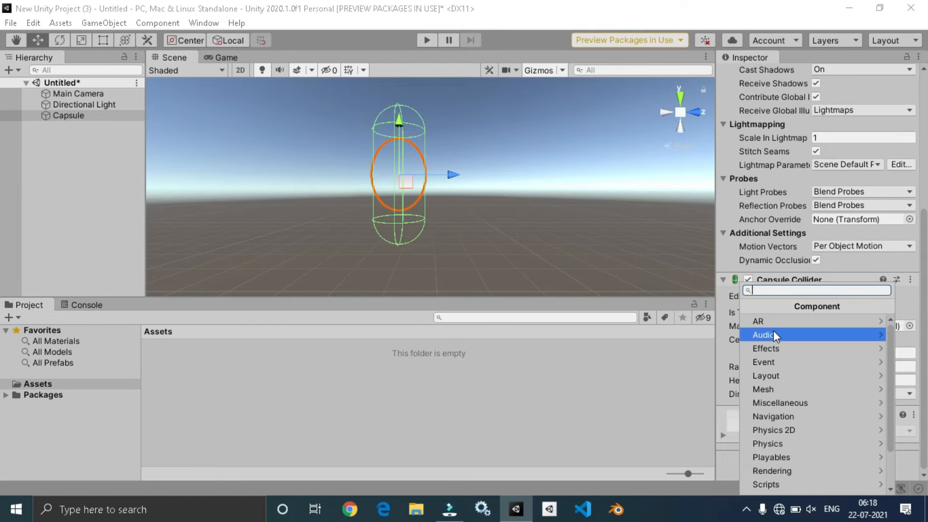
left_click(853, 348)
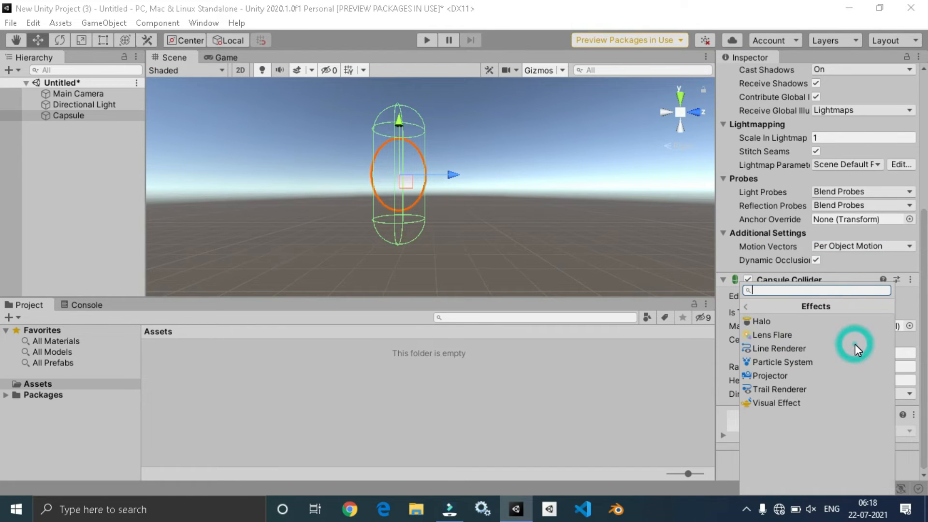
left_click(787, 334)
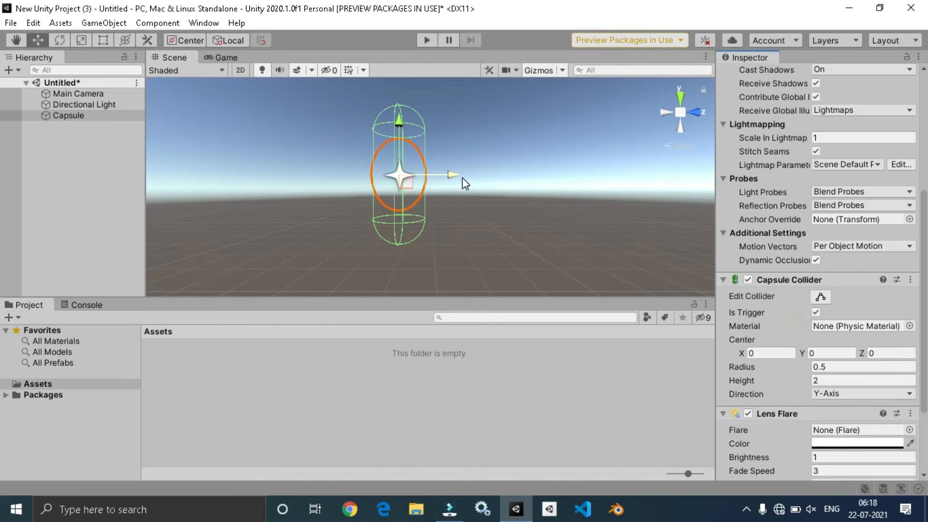
left_click(428, 40)
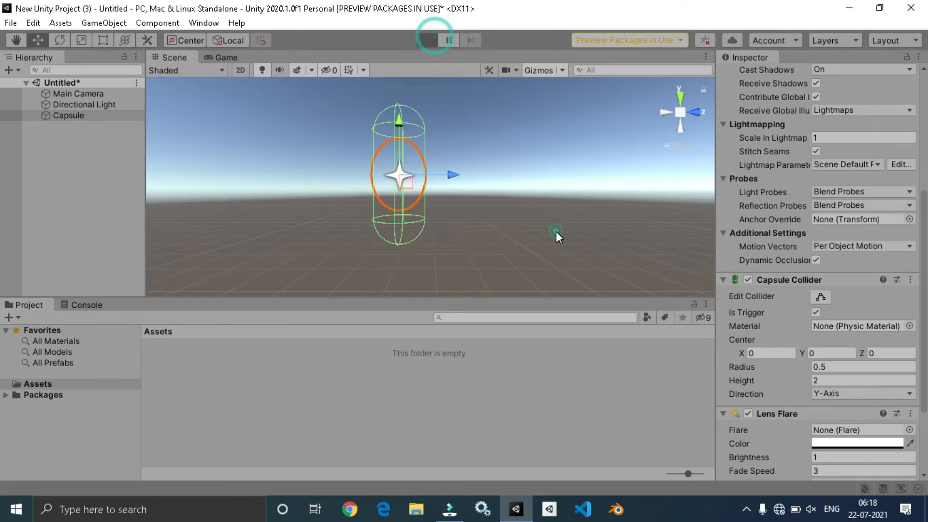
Remove the Lens Flare component from the Capsule object
scroll(822, 290, "down", 3)
left_click(912, 310)
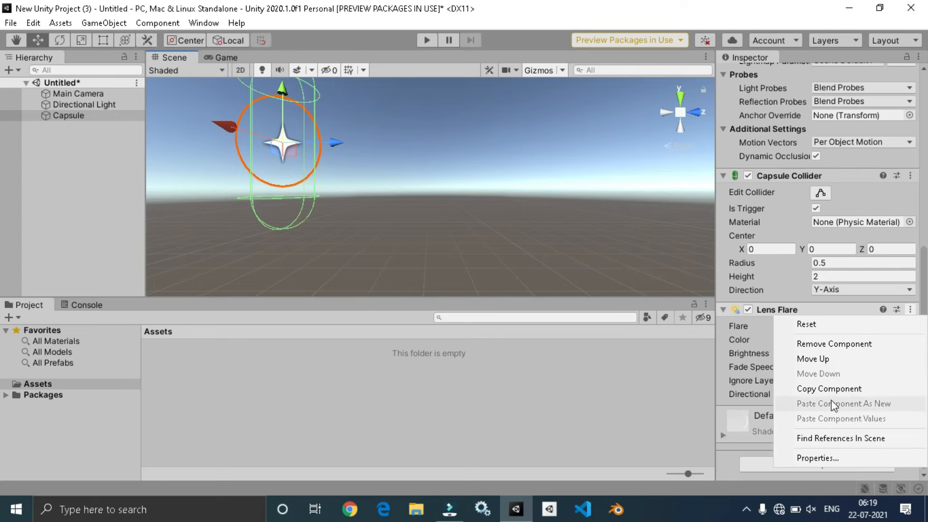
left_click(833, 345)
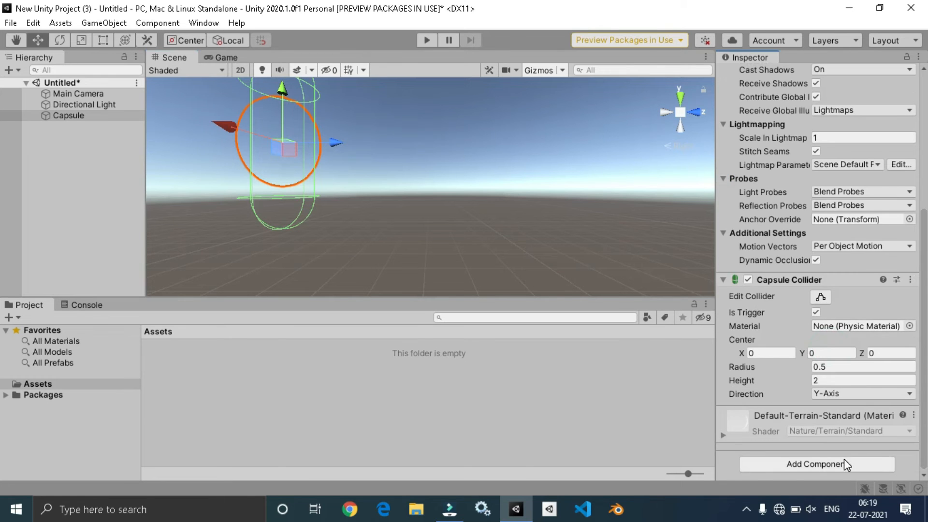
Add a Rigidbody physics component to the Capsule object and run the scene in play mode
left_click(840, 462)
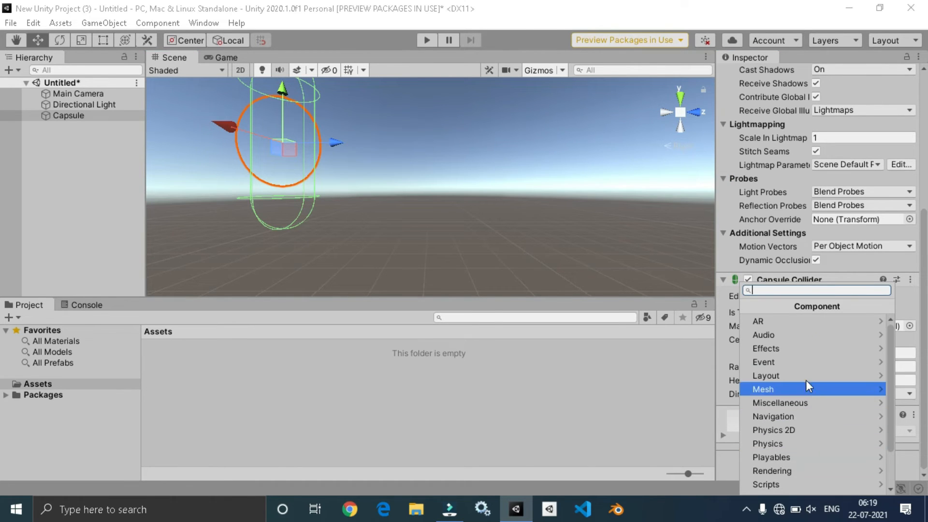
left_click(813, 443)
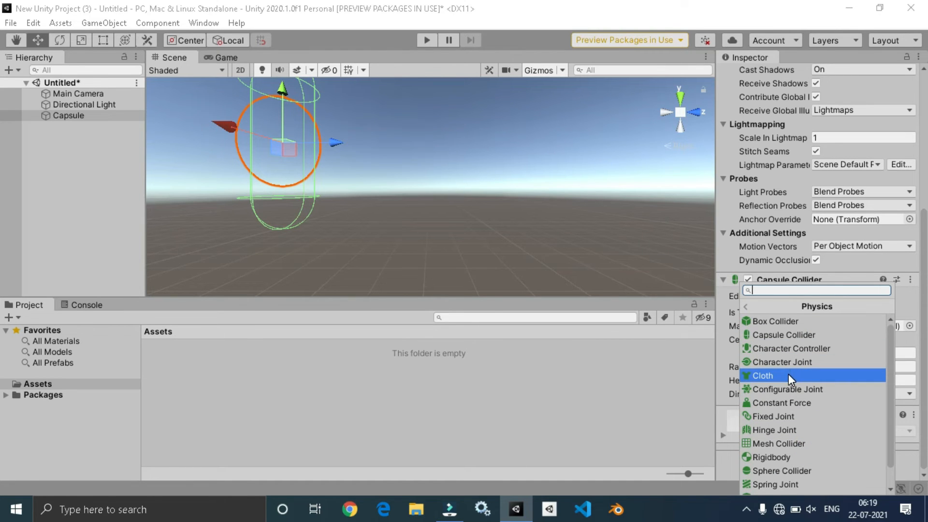
left_click(788, 463)
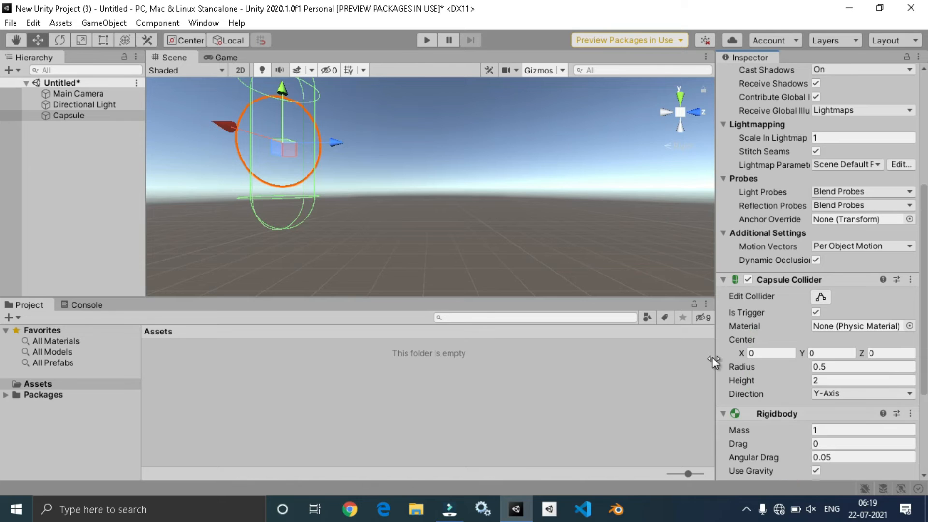
left_click(426, 39)
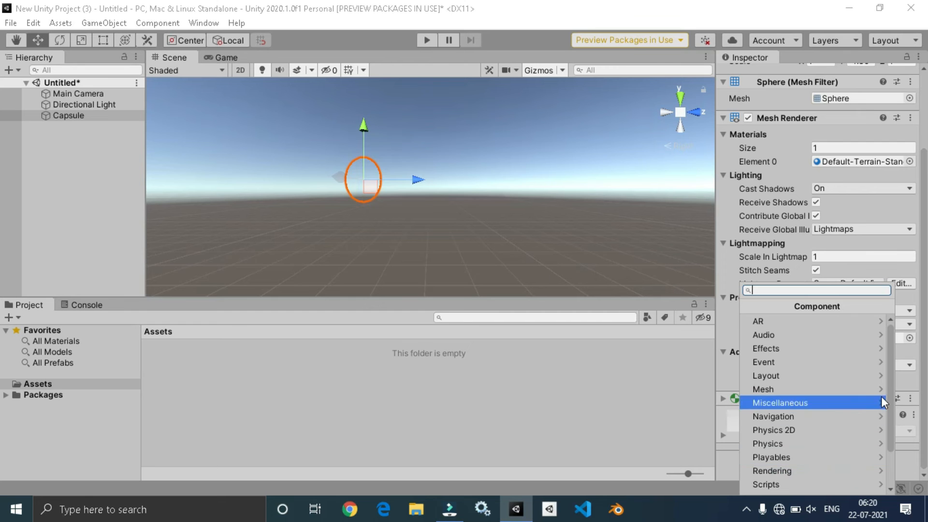
Reselect the Capsule object and examine the component categories it can receive, including Scripts, without adding one
left_click(361, 210)
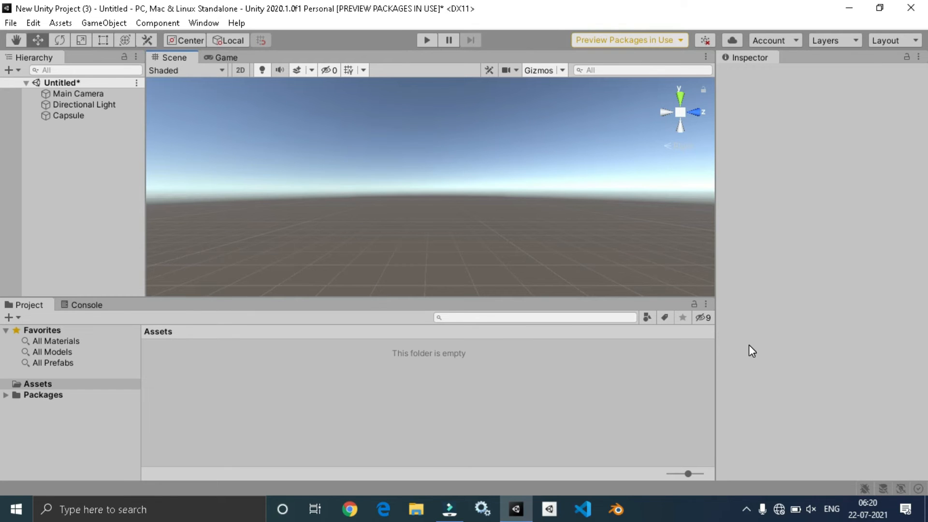
key("ctrl+z")
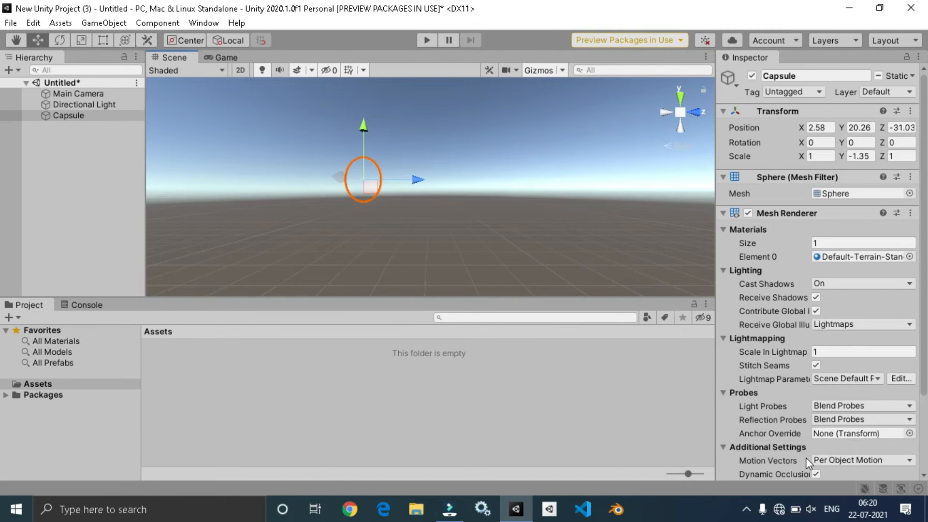
scroll(830, 451, "down", 5)
left_click(831, 462)
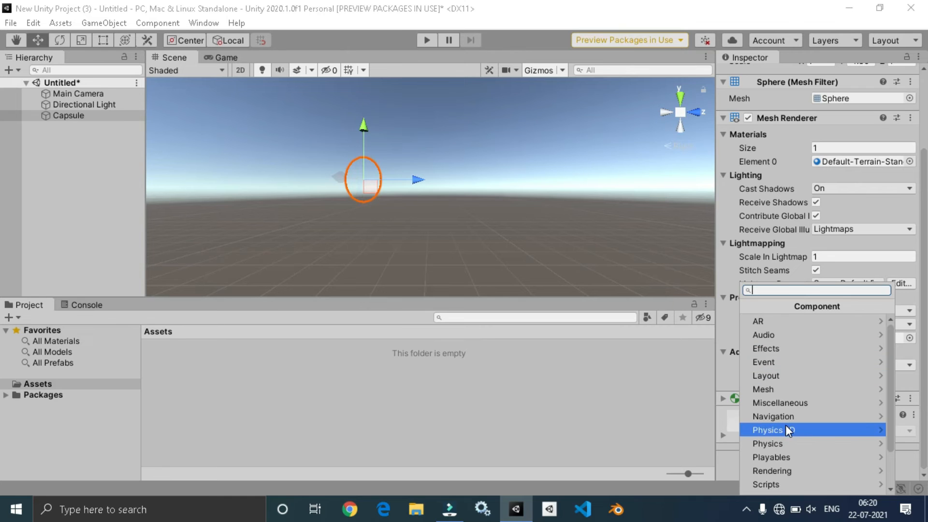
left_click(810, 485)
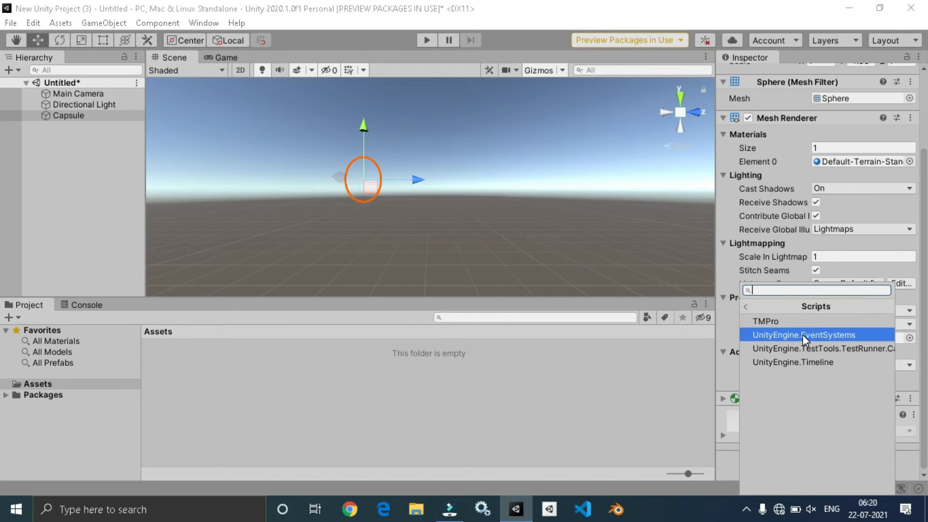
left_click(758, 306)
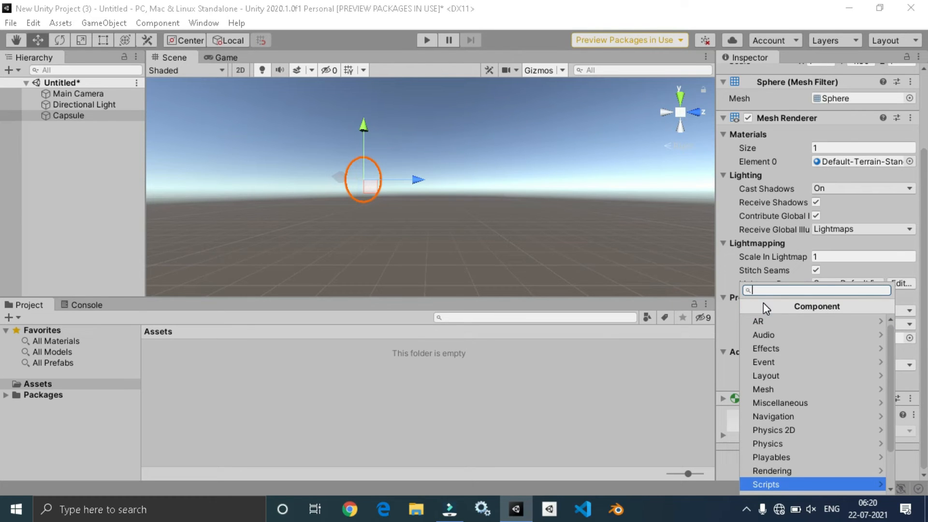
left_click(462, 430)
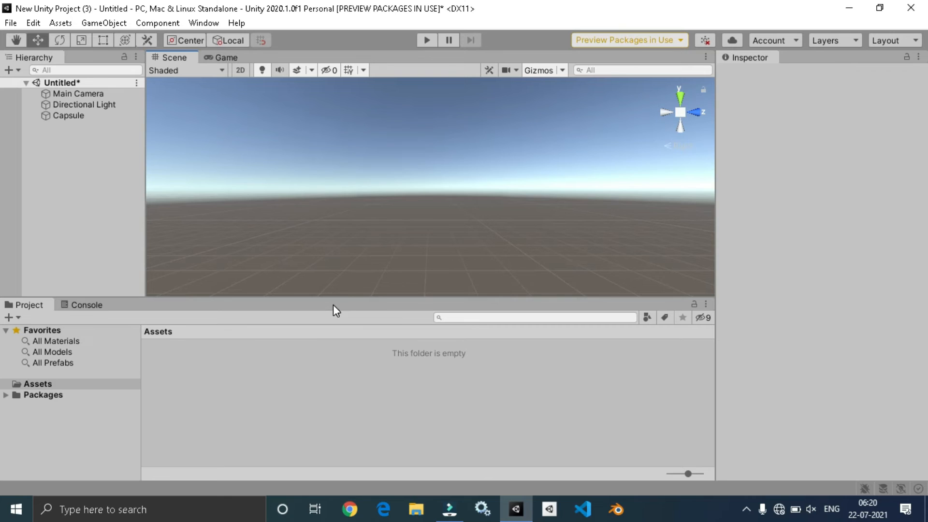
Delete the Capsule object from the scene
left_click(345, 299)
left_click(81, 117)
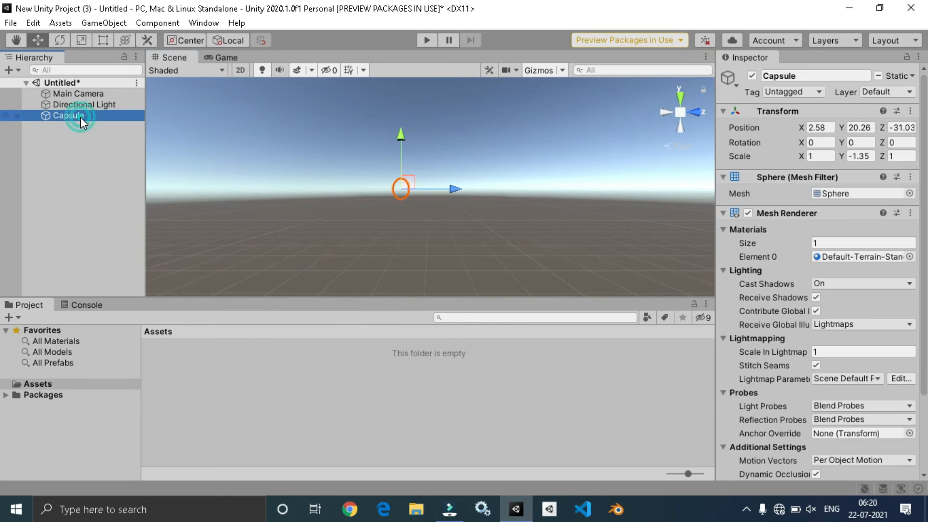
key("Delete")
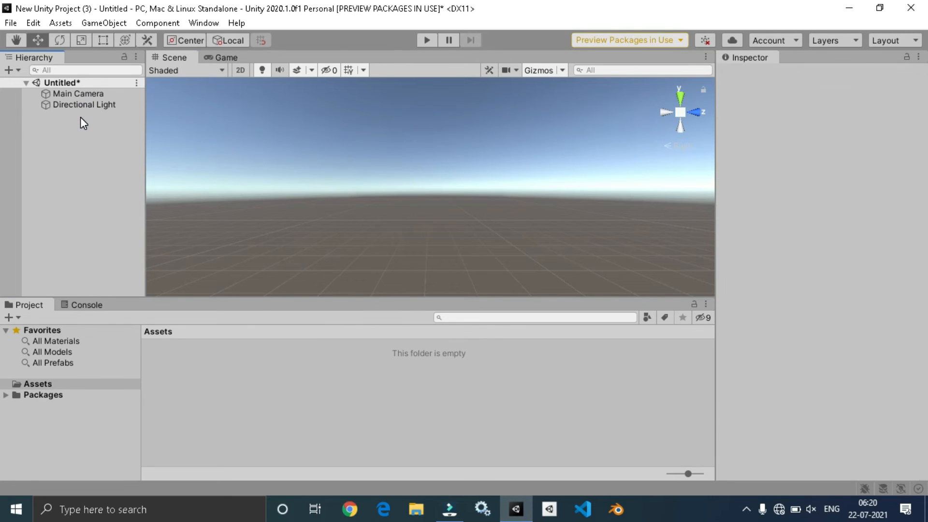
Add a 3D Sphere object to the scene
left_click(96, 23)
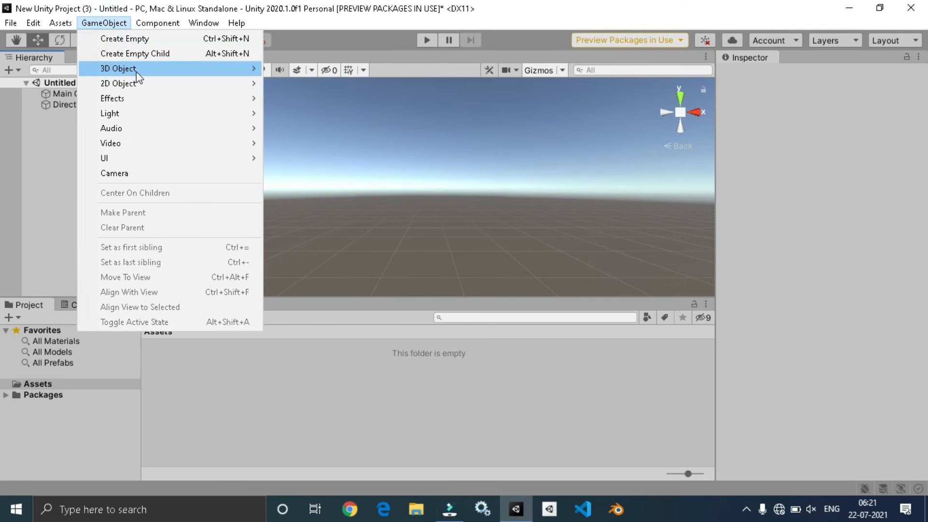
mouse_move(140, 73)
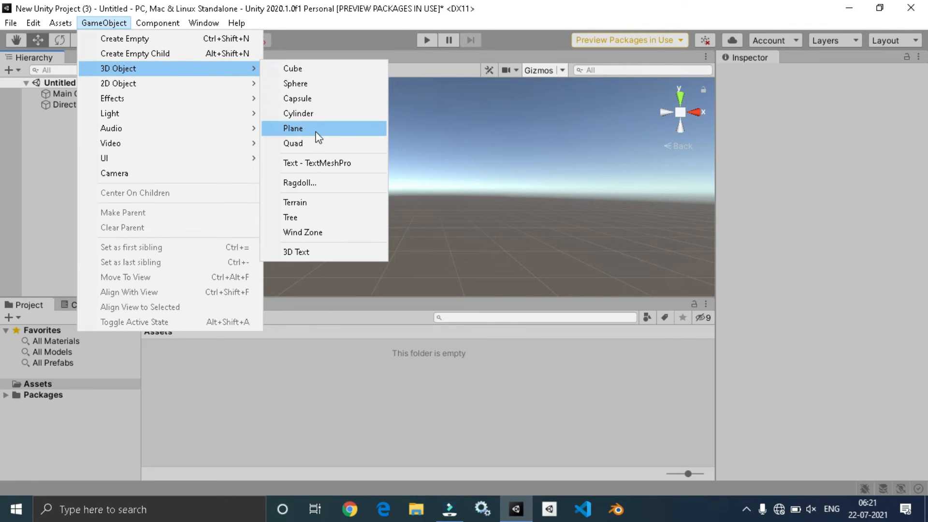
left_click(323, 83)
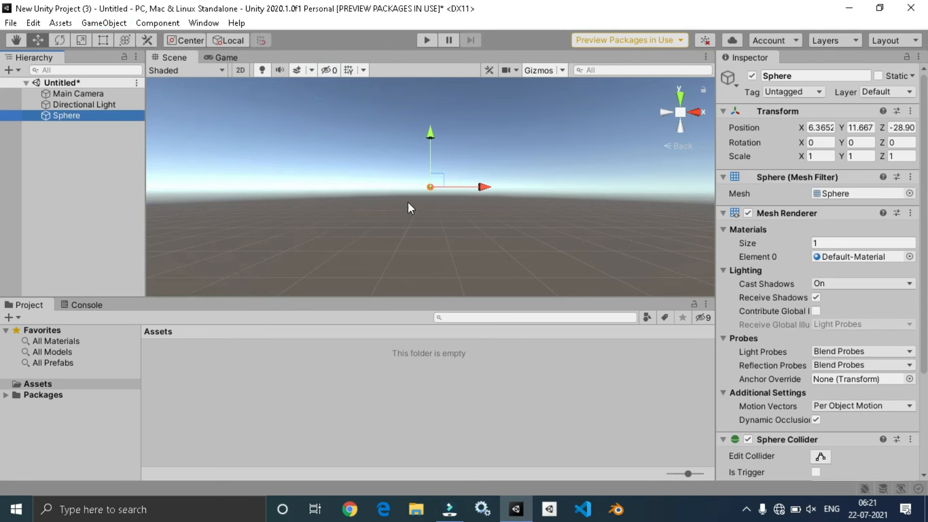
Enlarge the Sphere by setting its scale to X 9.01, Y 9.64 and Z 4.83
left_click_drag(795, 156, 18, 170)
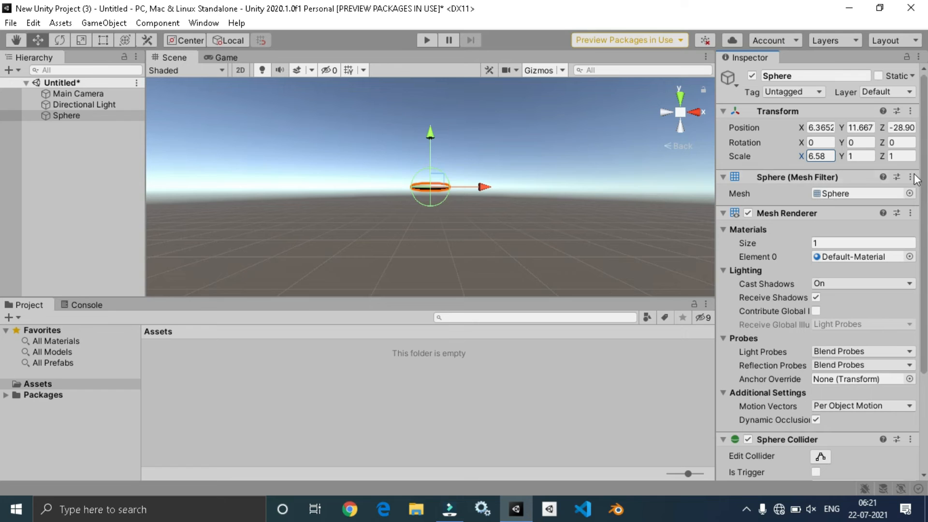
left_click(841, 155)
left_click_drag(862, 158, 135, 158)
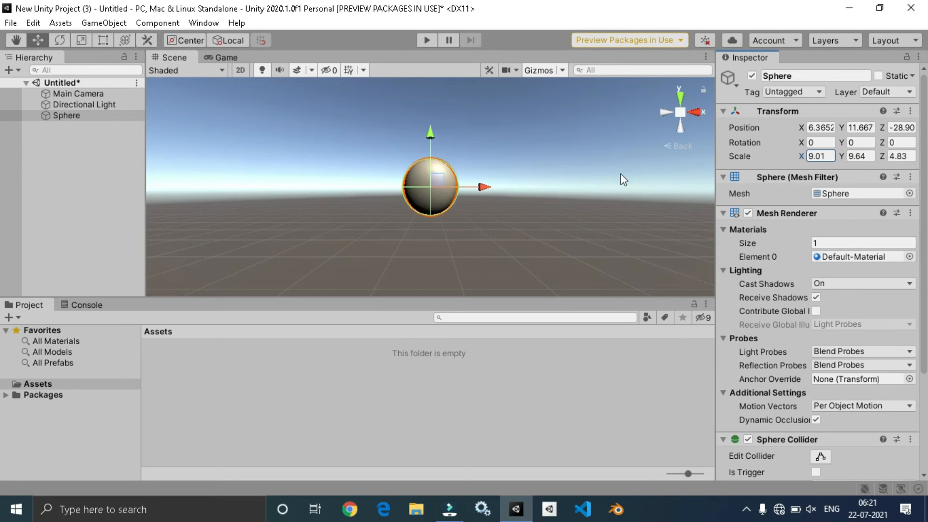
mouse_move(588, 209)
middle_mouse_down()
mouse_move(563, 223)
mouse_move(573, 203)
mouse_move(599, 208)
middle_mouse_up()
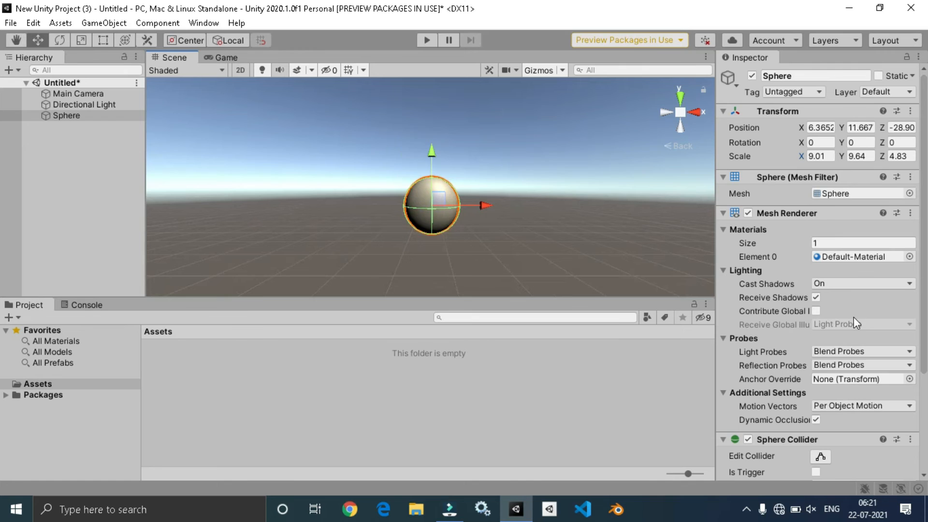
scroll(854, 319, "down", 5)
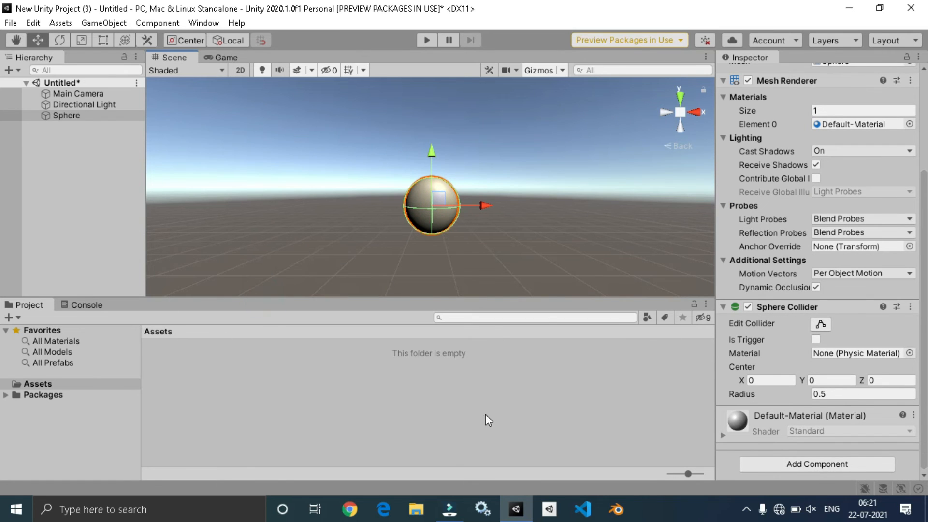
Switch to File Explorer and open the BLENDER folder inside MY PC on Local Disk (C:)
left_click(409, 511)
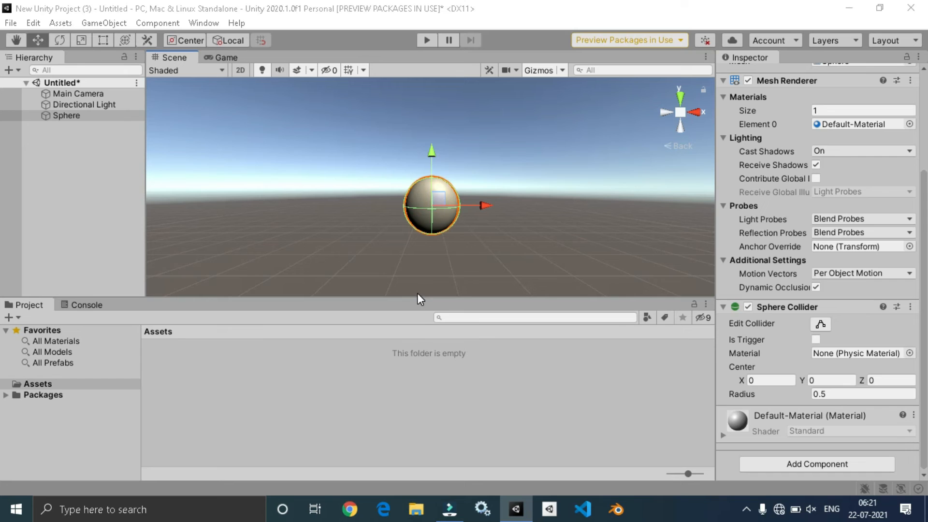
left_click(746, 510)
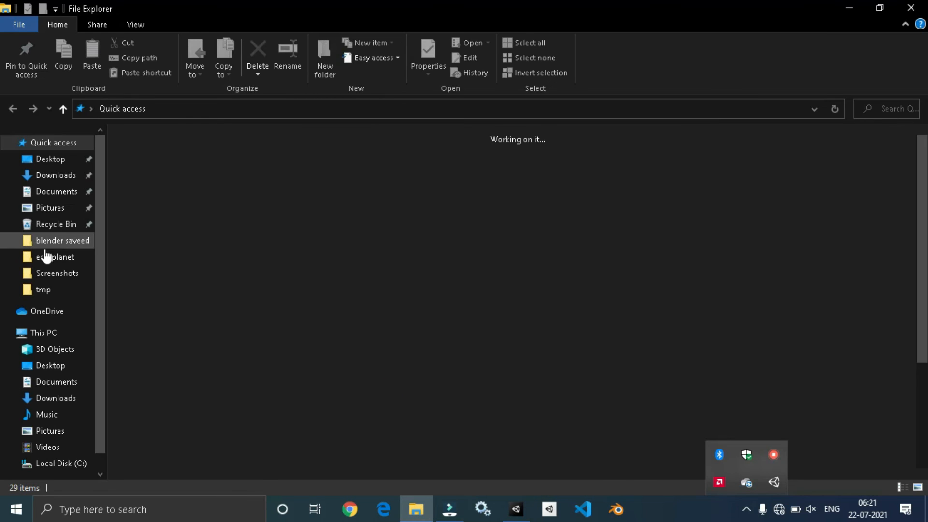
left_click(54, 462)
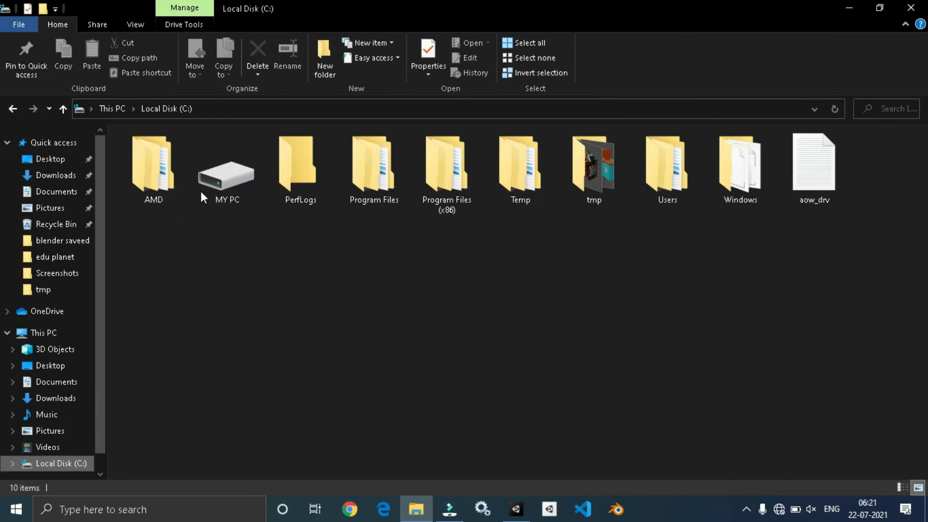
double_click(205, 186)
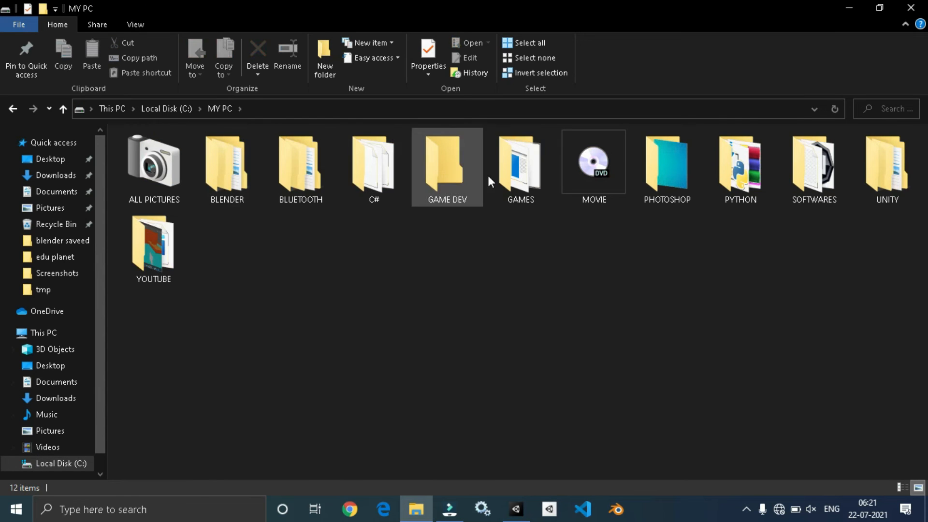
left_click(300, 181)
left_click(210, 175)
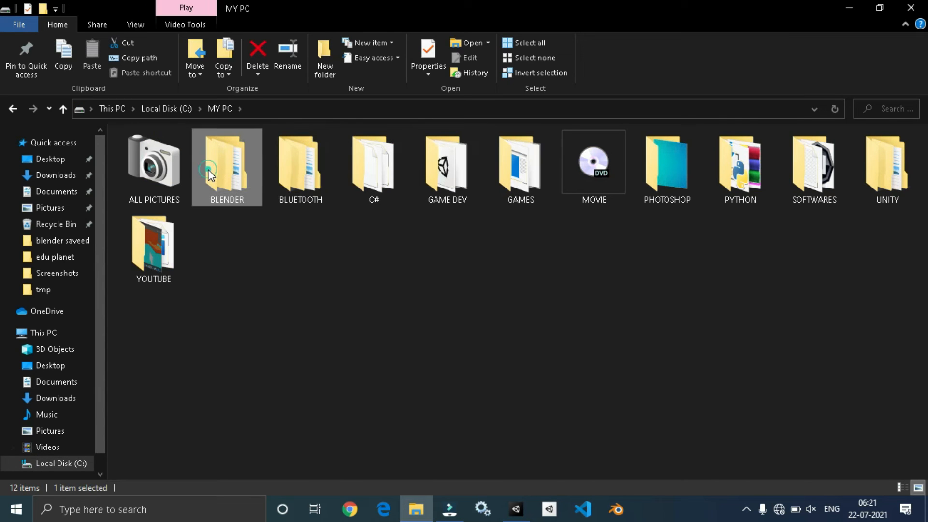
double_click(210, 175)
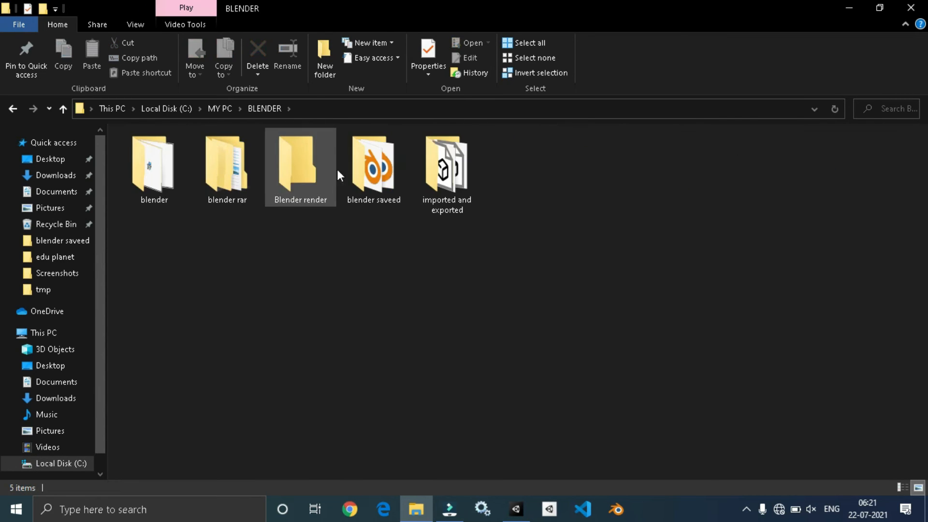
Import the free fire l home model from the imported and exported folder into the Unity project's Assets
double_click(446, 176)
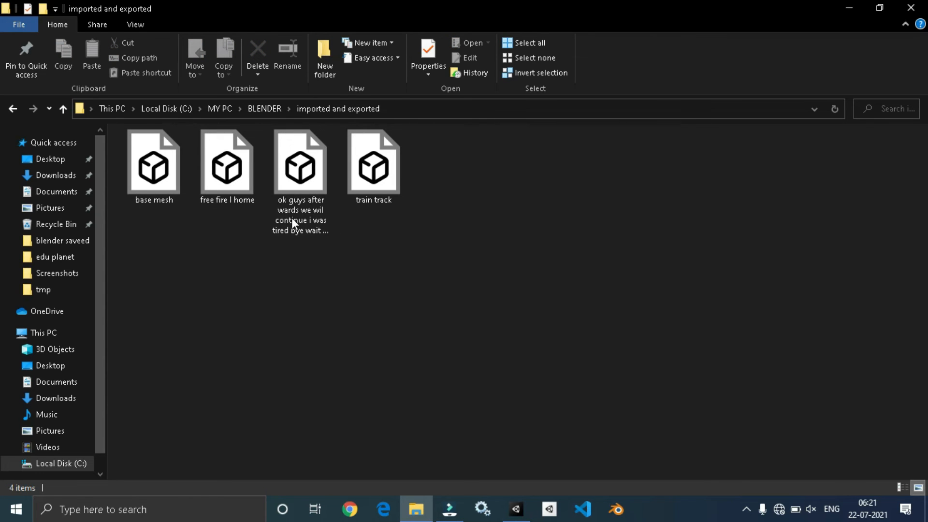
double_click(210, 155)
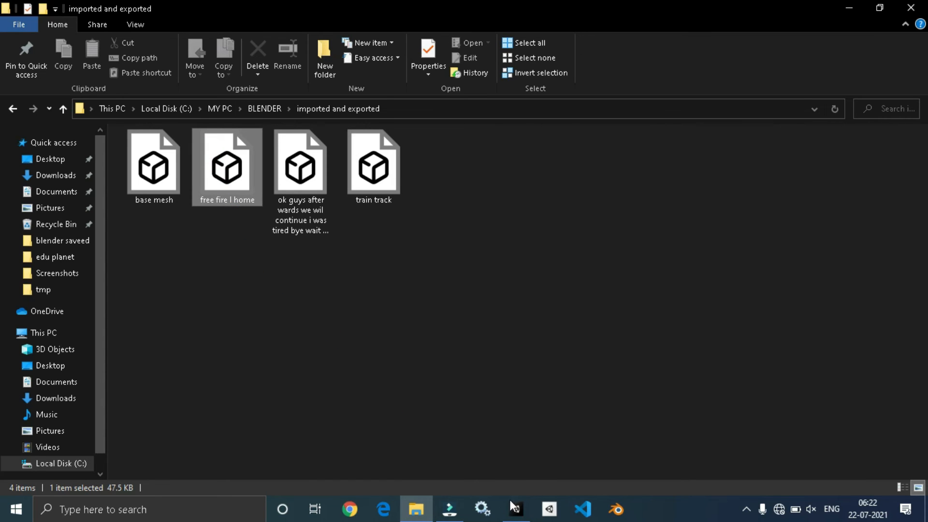
left_click_drag(517, 512, 413, 357)
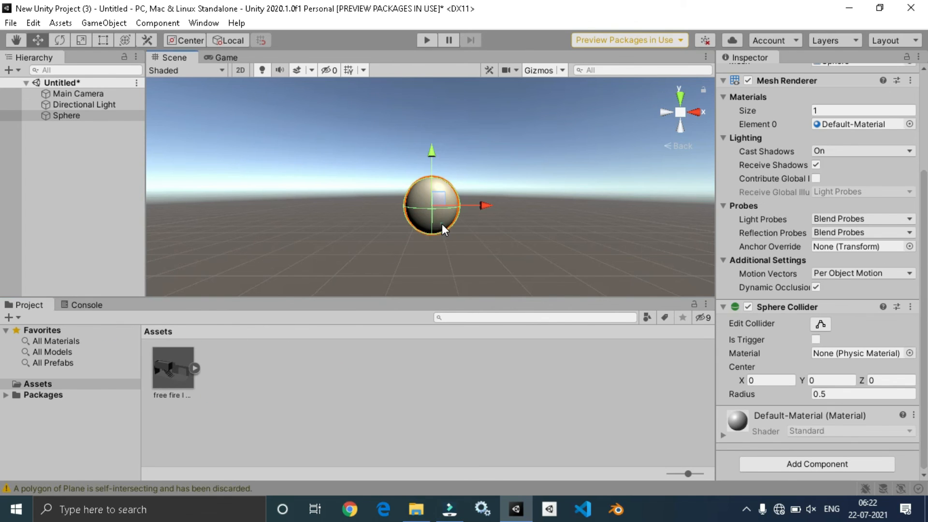
Replace the Sphere in the scene with the imported free fire l home model and frame it in the view
key("Delete")
left_click_drag(165, 375, 59, 147)
key("f")
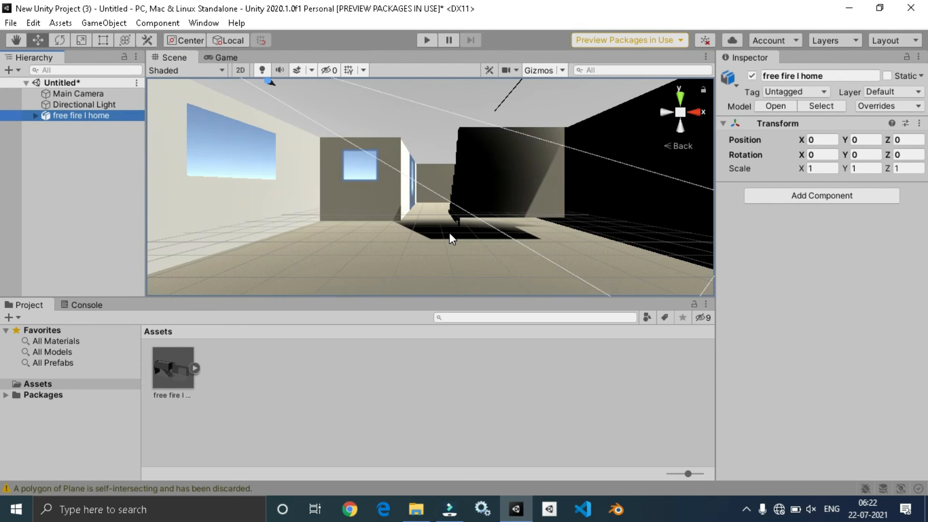
Examine the free fire l home model from several sides and look over the parts contained in its asset
middle_click_drag(409, 260, 433, 295)
mouse_move(293, 241)
middle_mouse_down()
mouse_move(387, 267)
mouse_move(424, 217)
middle_mouse_up()
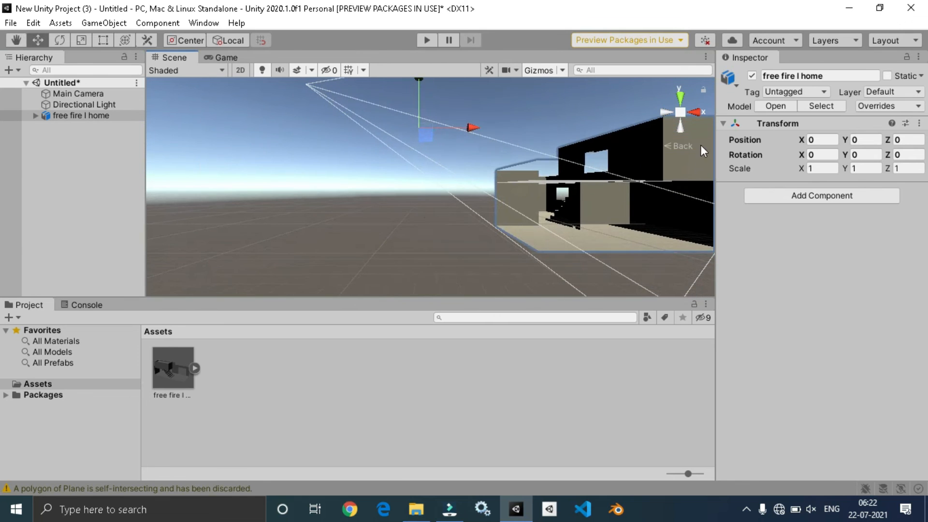
left_click(666, 114)
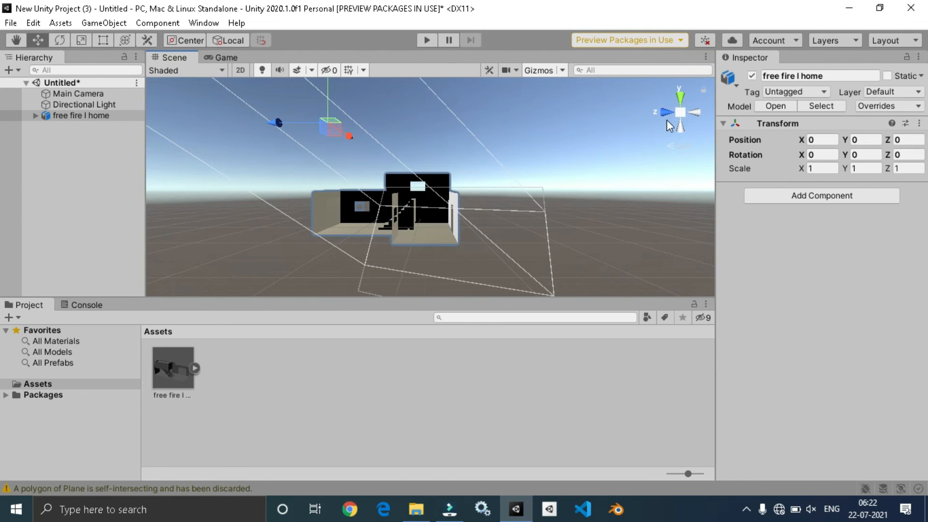
left_click(681, 99)
left_click(669, 114)
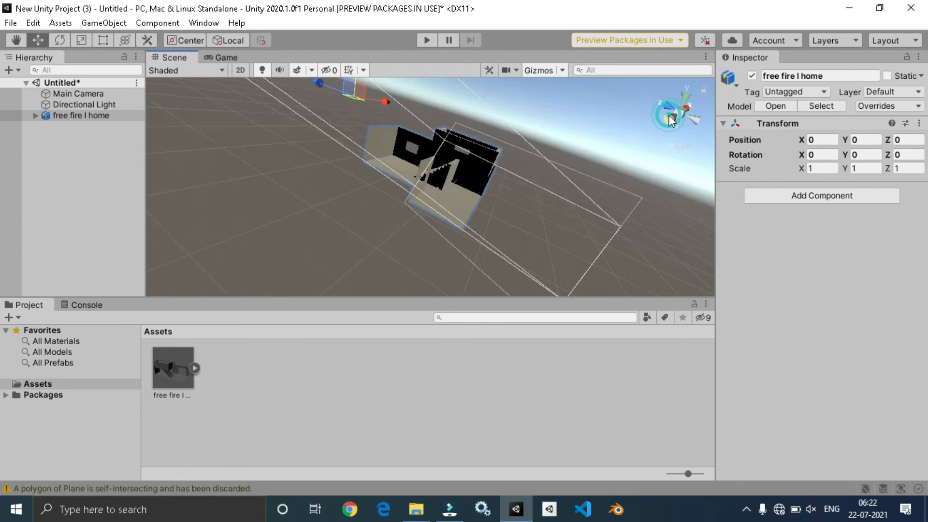
left_click(195, 369)
left_click(375, 366)
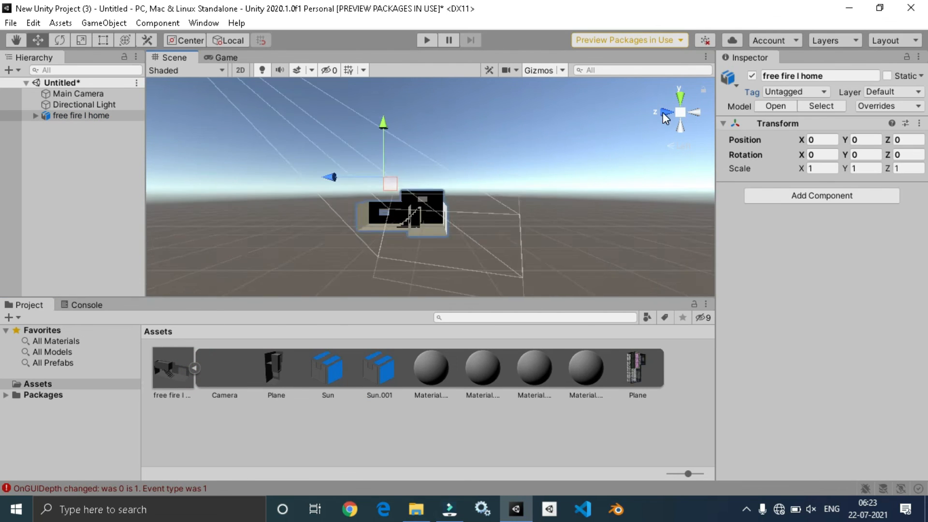
left_click(664, 114)
middle_click_drag(417, 214, 266, 195)
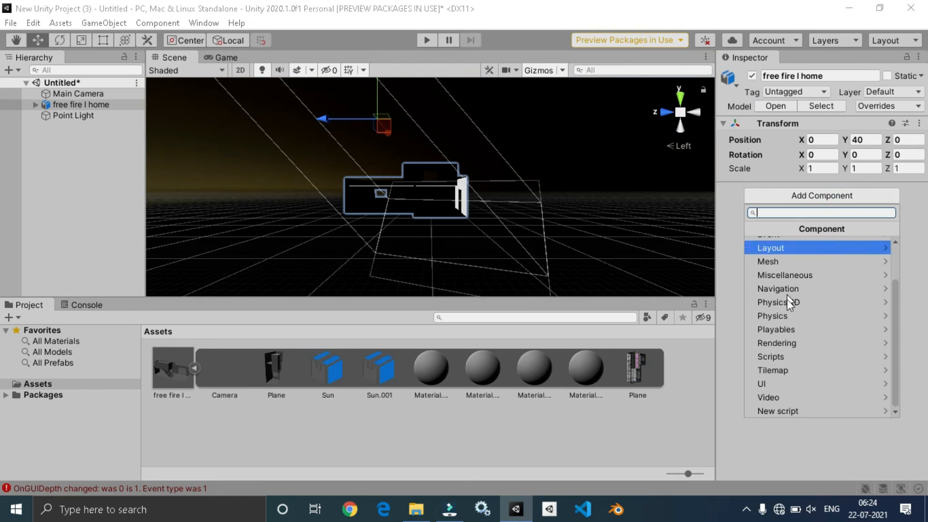
Create NewBehaviourScript as a component of the free fire l home object and delete the script file from the Assets
left_click(787, 406)
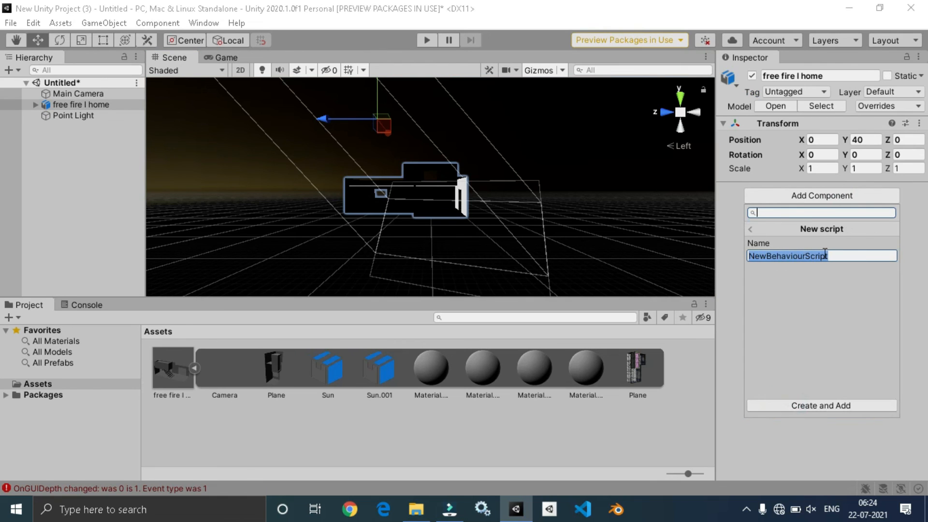
left_click(821, 405)
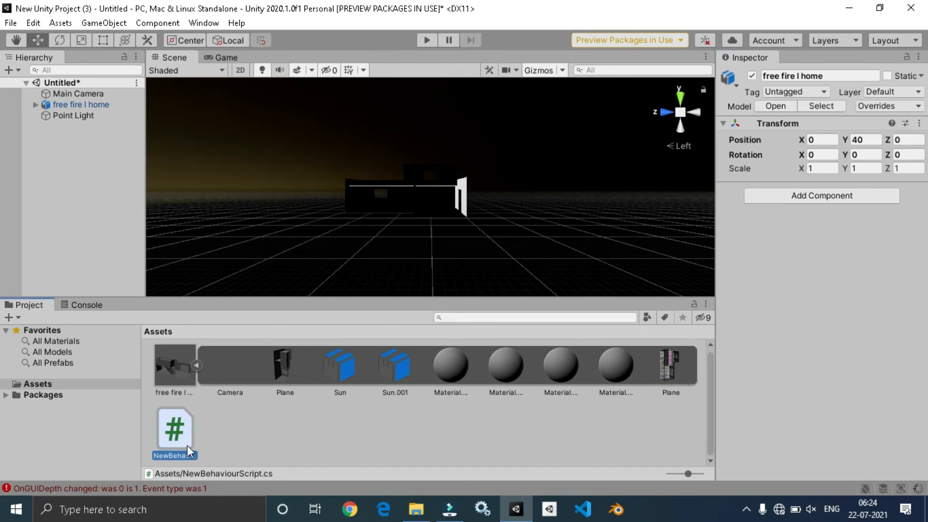
key("Delete")
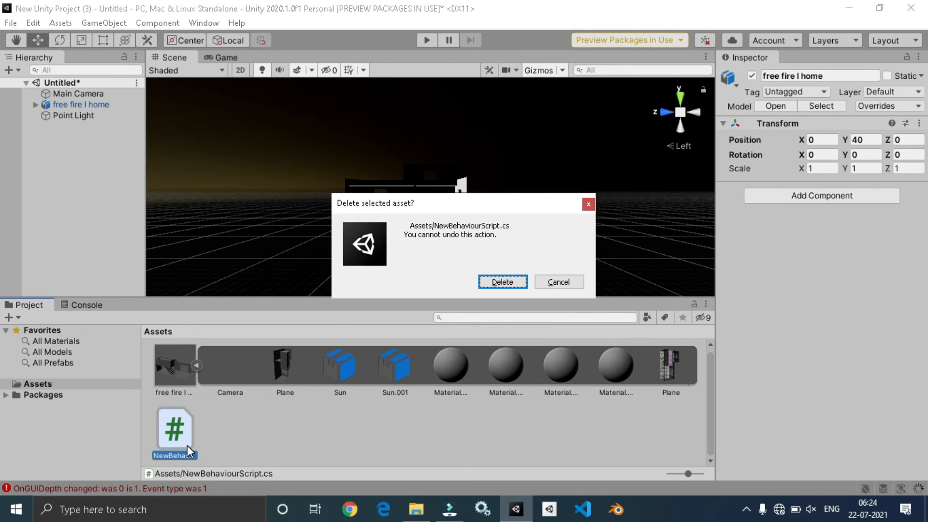
left_click(509, 283)
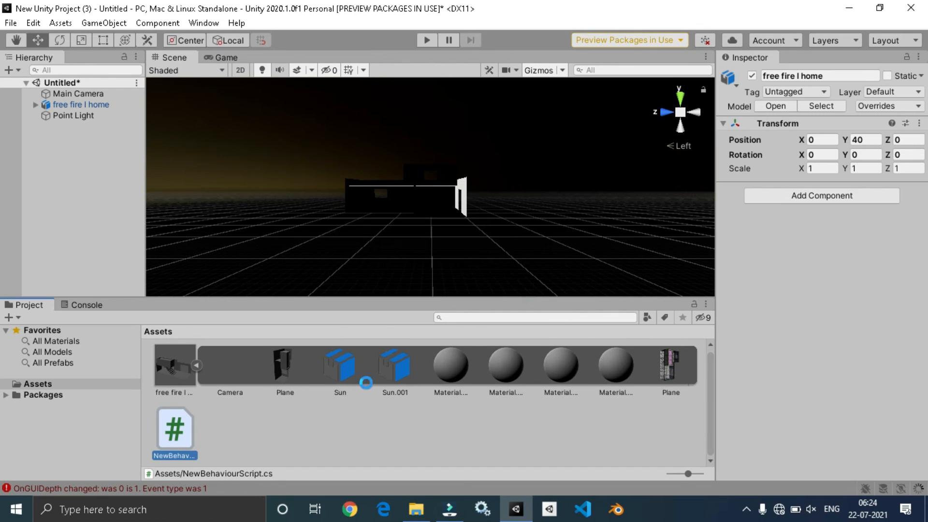
left_click(193, 368)
Delete the free fire l home model from the scene
left_click(451, 195)
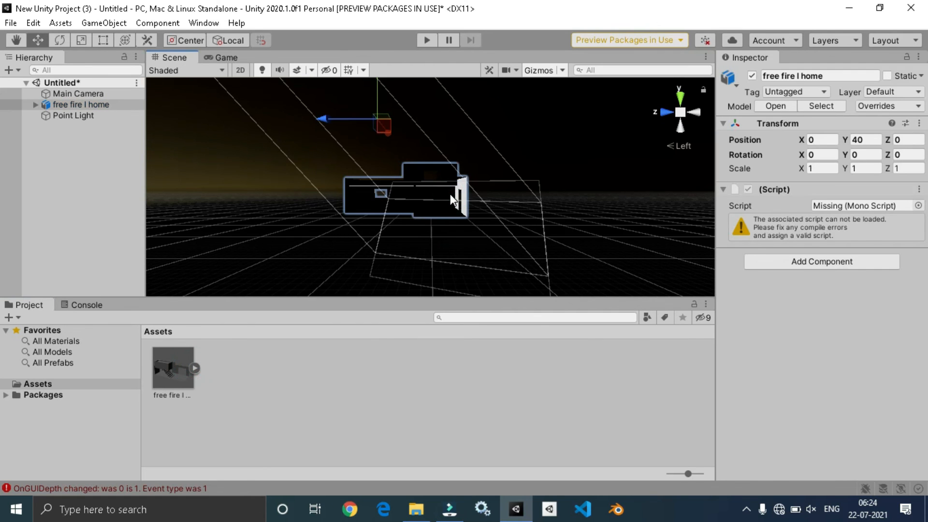
key("Delete")
key("q")
left_click_drag(450, 193, 366, 162)
key("w")
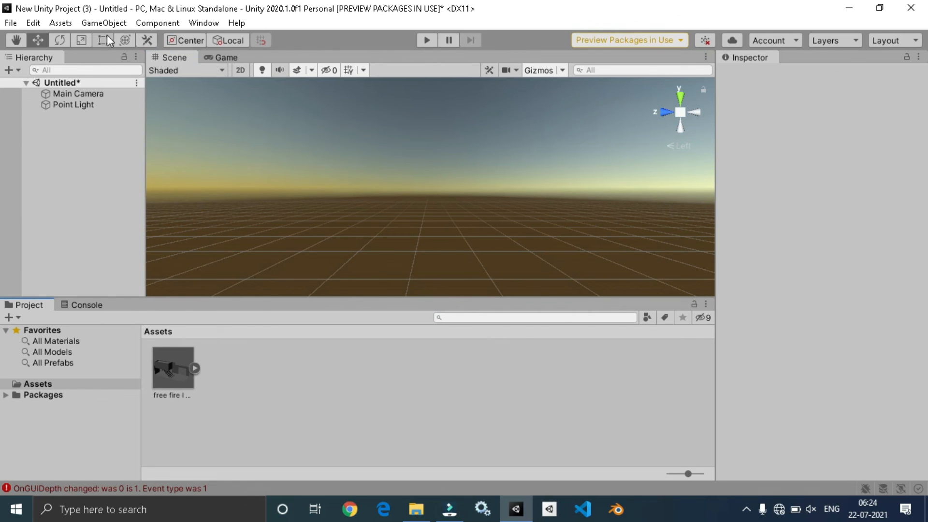
Examine the kinds of game objects that can be created, including the Audio and 3D Object categories
left_click(104, 23)
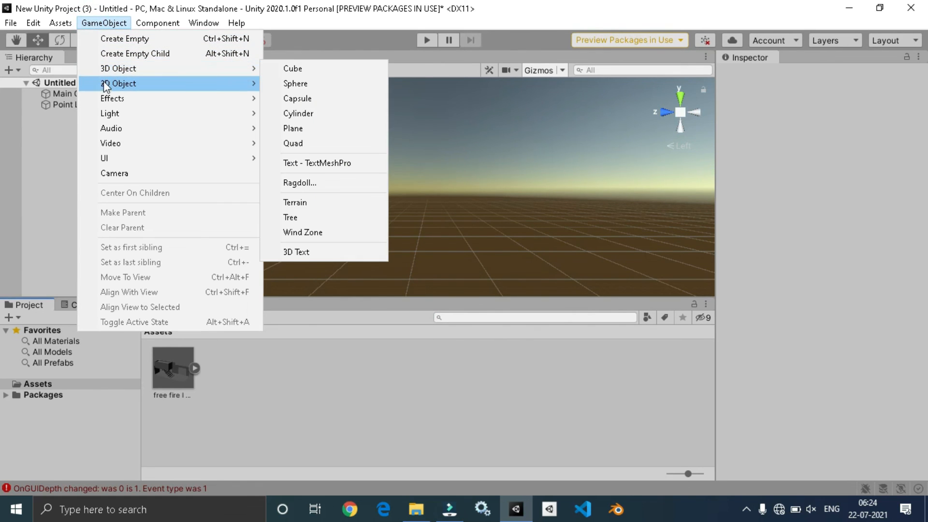
mouse_move(163, 163)
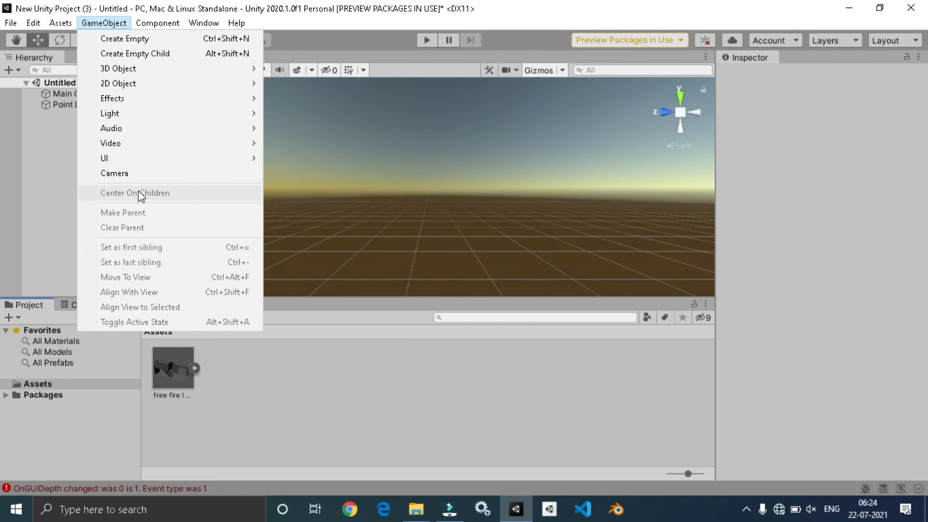
mouse_move(155, 136)
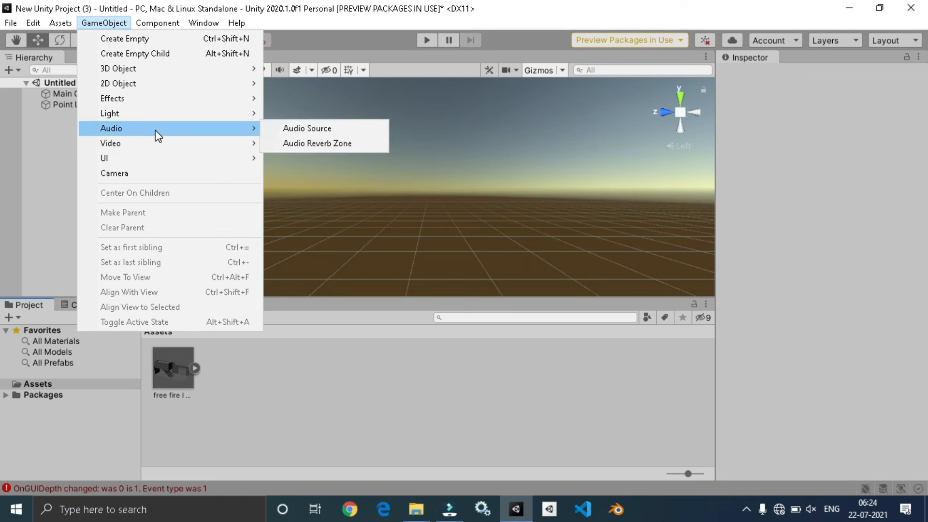
mouse_move(145, 68)
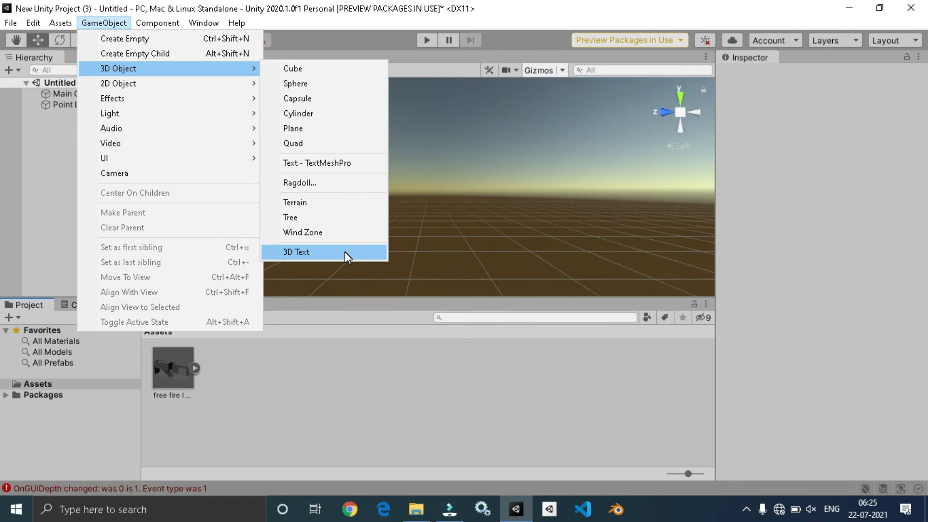